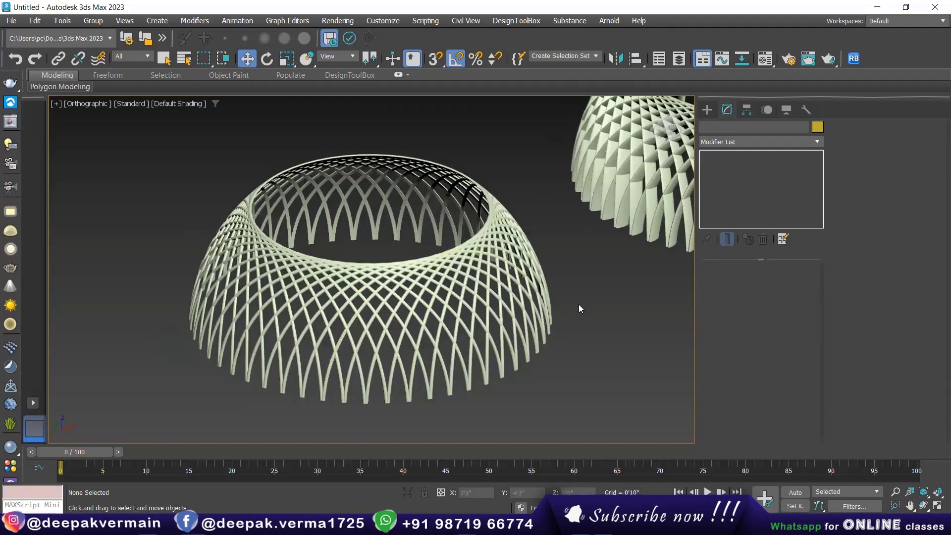
Orbit and zoom the view to inspect the right-hand dome.
scroll(368, 319, up, 3)
scroll(521, 326, down, 3)
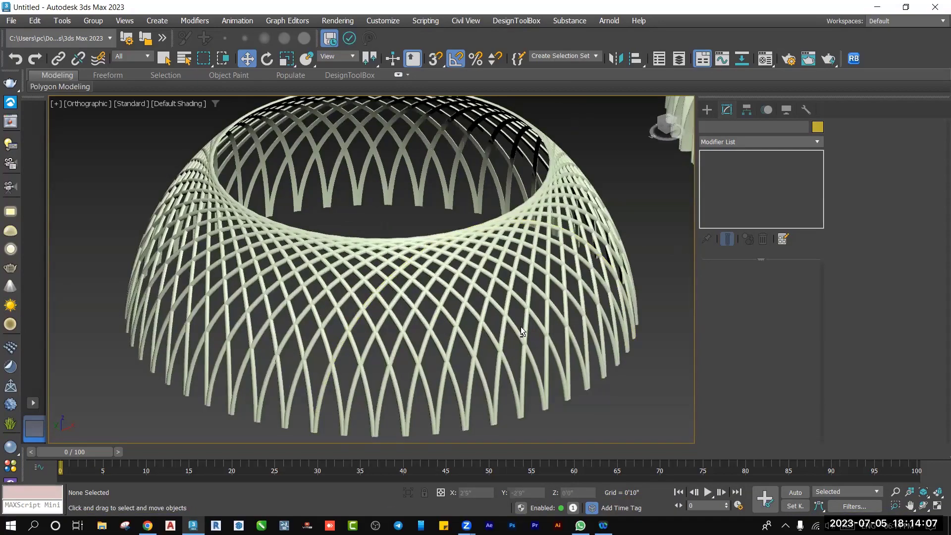
scroll(505, 311, down, 2)
mouse_move(504, 311)
alt+middle_down()
mouse_move(468, 260)
mouse_move(504, 320)
mouse_move(476, 329)
mouse_move(490, 300)
alt+middle_up()
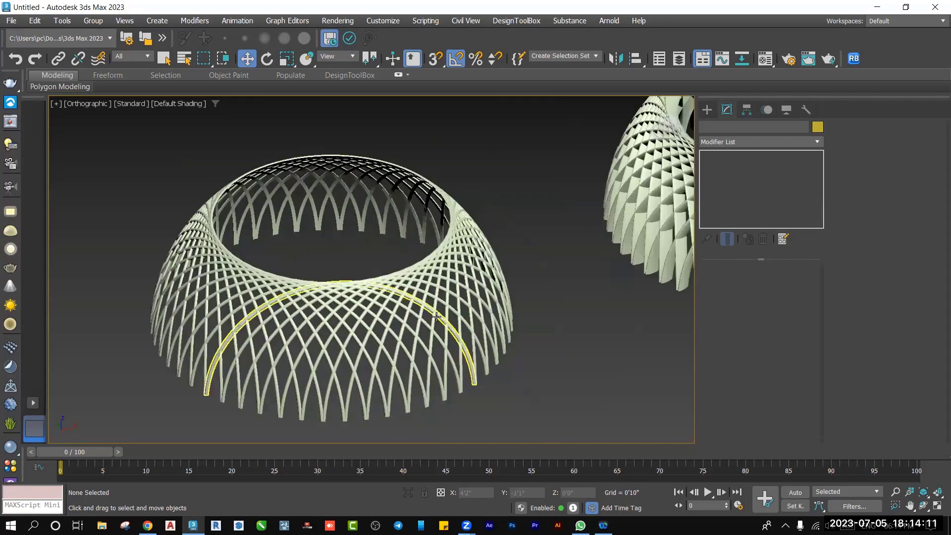
mouse_move(566, 276)
alt+middle_down()
mouse_move(495, 322)
mouse_move(476, 351)
mouse_move(483, 315)
mouse_move(380, 308)
mouse_move(529, 305)
alt+middle_up()
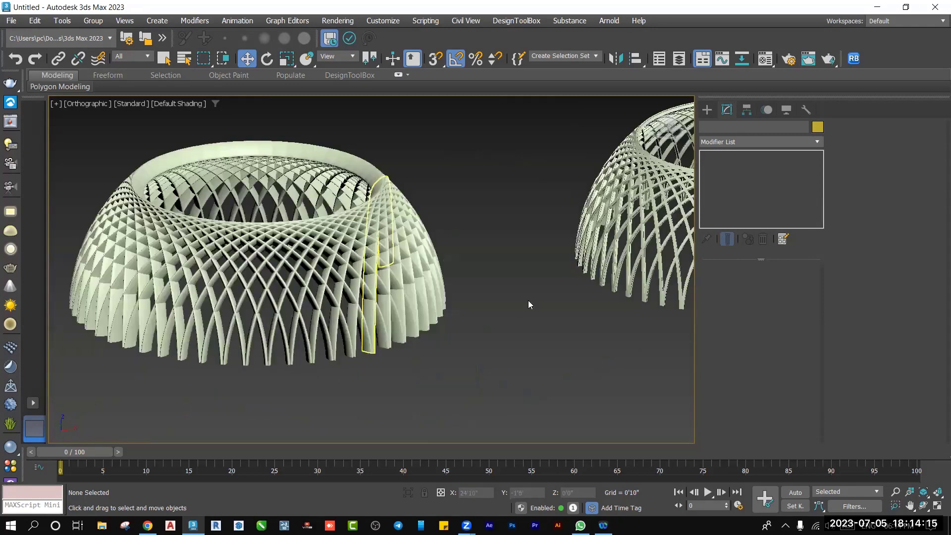
scroll(466, 301, down, 5)
scroll(466, 301, up, 8)
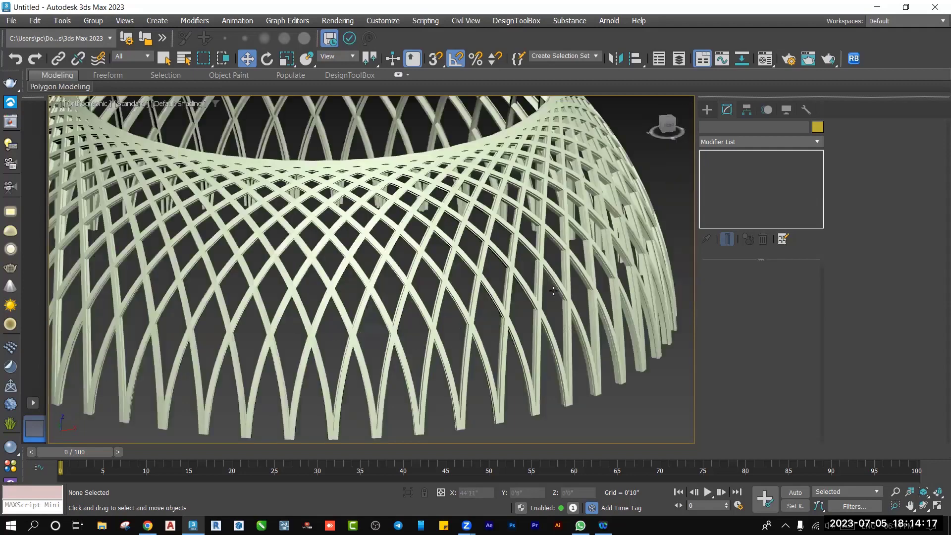
mouse_move(466, 301)
alt+middle_down()
mouse_move(525, 286)
mouse_move(464, 310)
alt+middle_up()
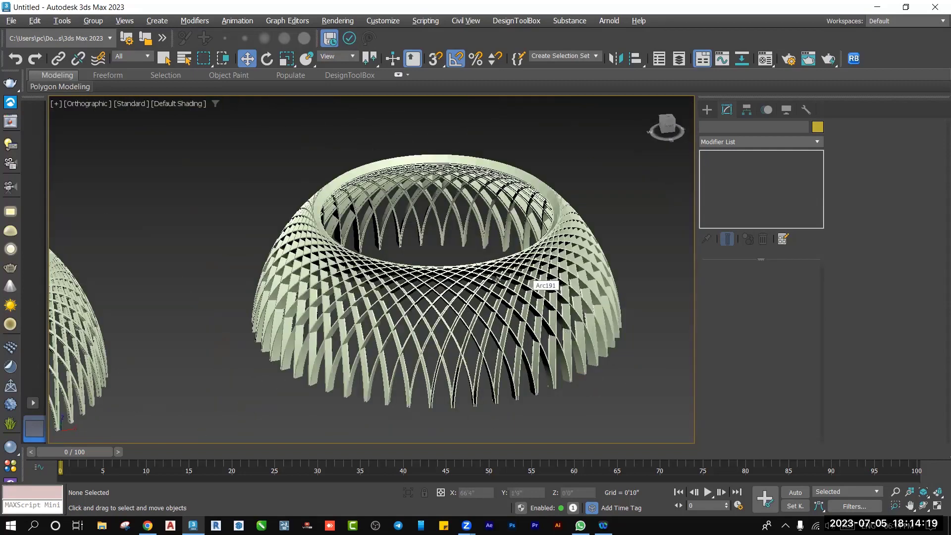
alt+middle_drag(497, 280, 495, 292)
scroll(495, 297, down, 2)
scroll(436, 303, down, 5)
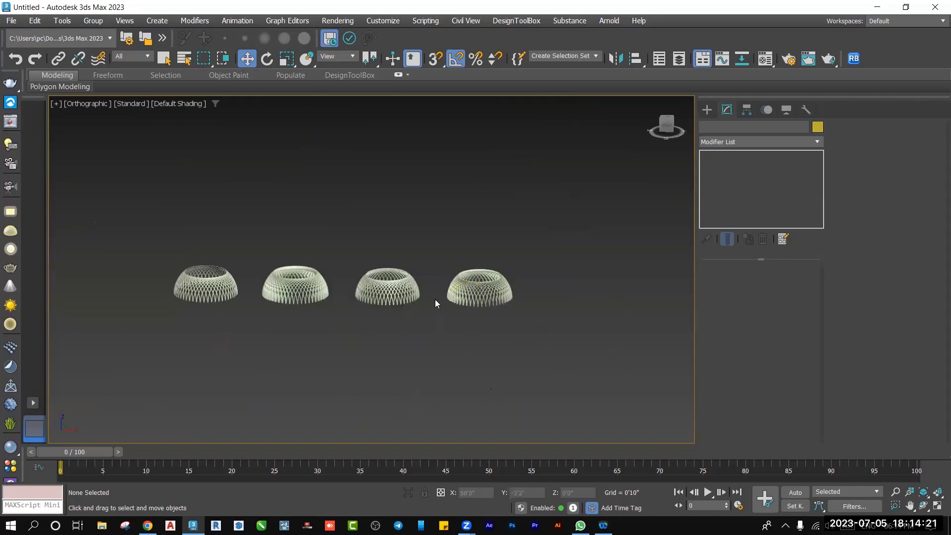
scroll(436, 303, up, 2)
scroll(436, 303, down, 4)
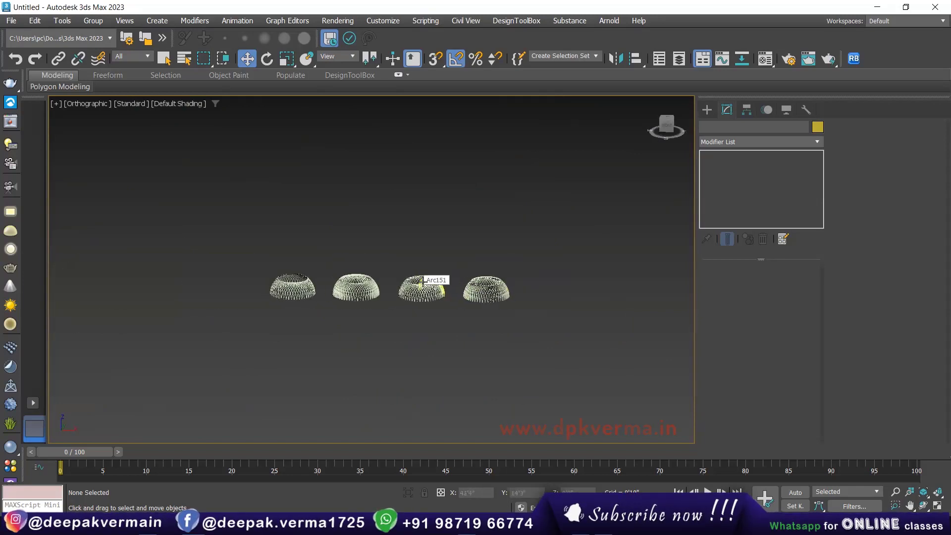
In Top view, select every arc and move the four domes up-right, away from the origin.
key(t)
scroll(423, 287, down, 5)
scroll(426, 290, down, 5)
key(g)
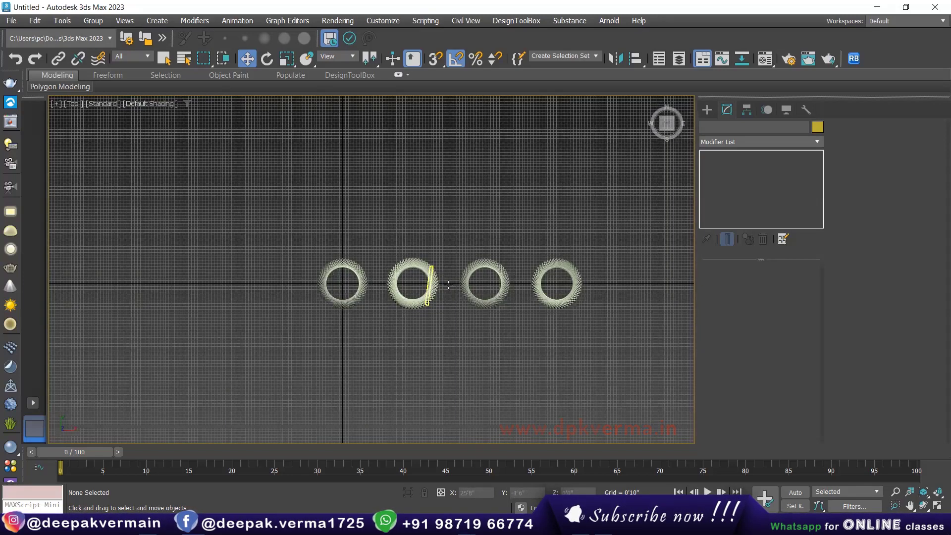
scroll(448, 285, down, 3)
key(ctrl+a)
mouse_move(406, 274)
mouse_down()
mouse_move(523, 202)
mouse_move(537, 177)
mouse_up()
scroll(345, 285, up, 2)
scroll(336, 286, up, 2)
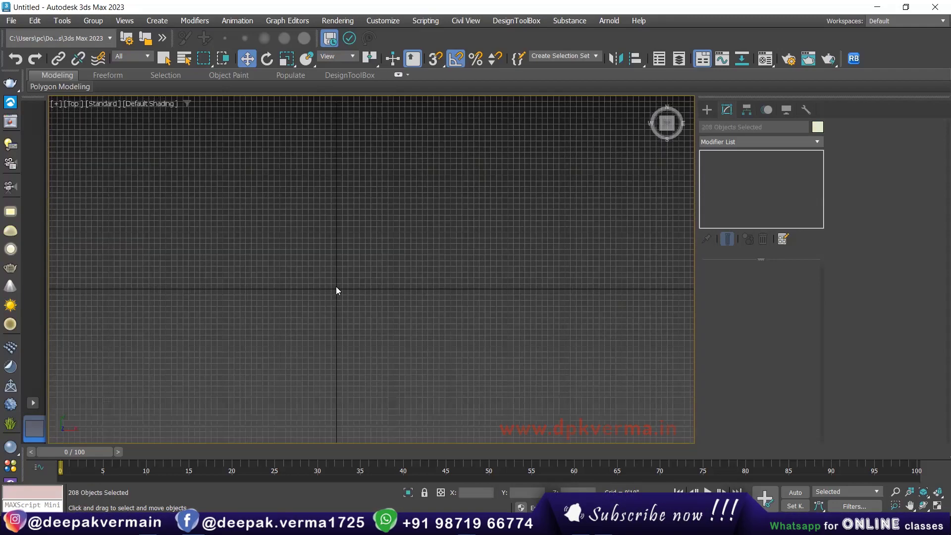
scroll(331, 291, up, 2)
Switch to Front view and frame the moved domes.
key(f)
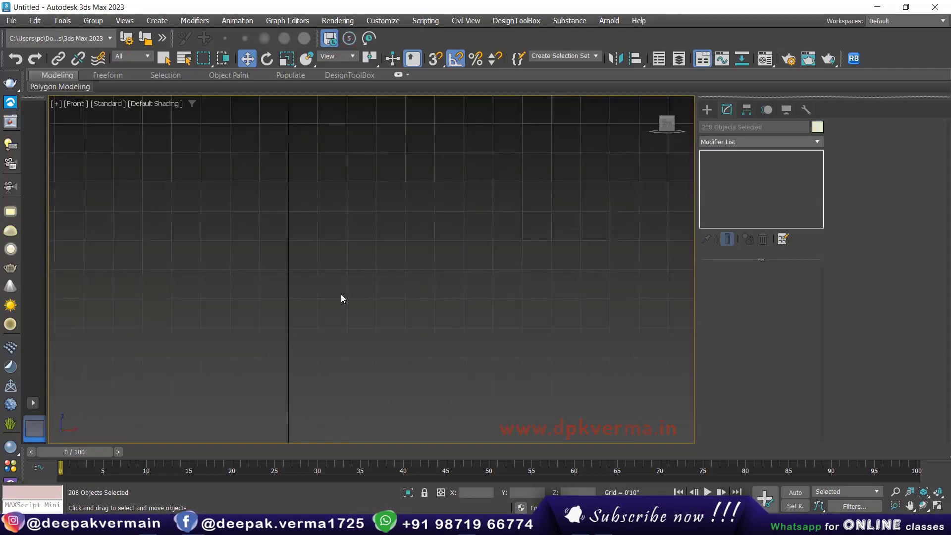
key(z)
scroll(341, 295, down, 3)
scroll(328, 297, up, 3)
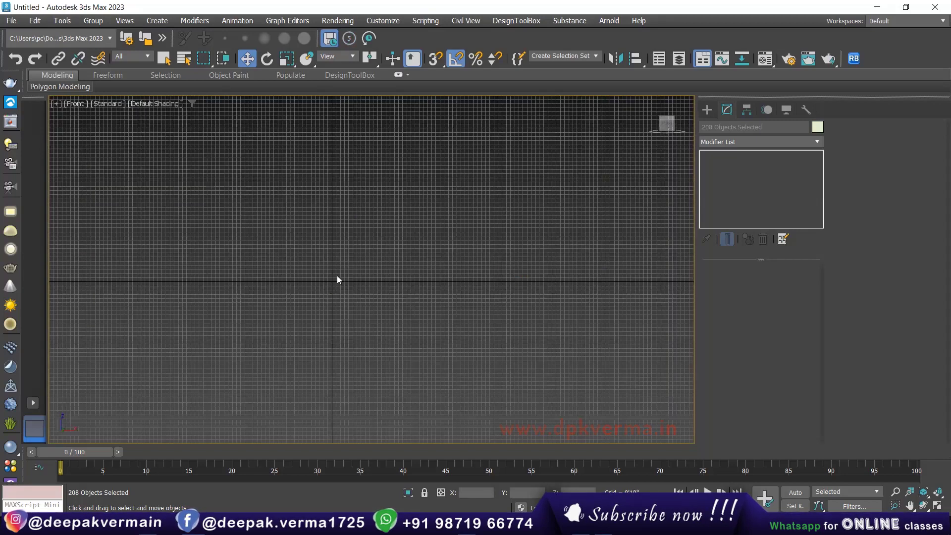
scroll(337, 280, up, 2)
Show the Spline shapes and turn on grid-point snapping.
click(706, 109)
scroll(317, 337, up, 1)
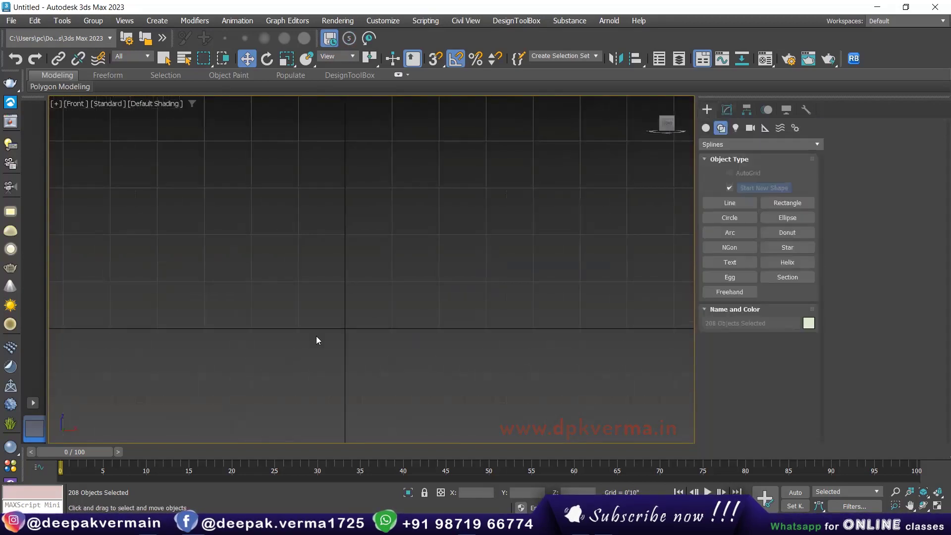
scroll(317, 336, up, 1)
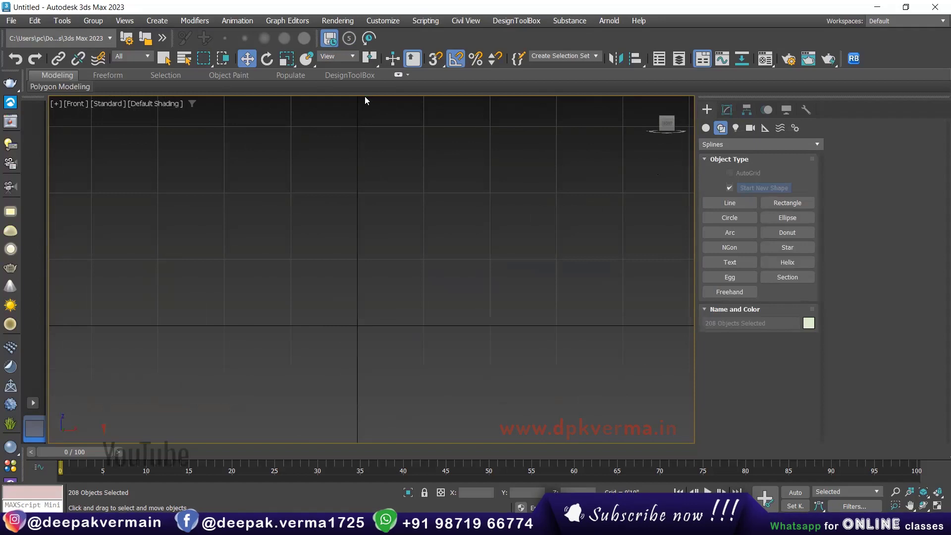
click(434, 59)
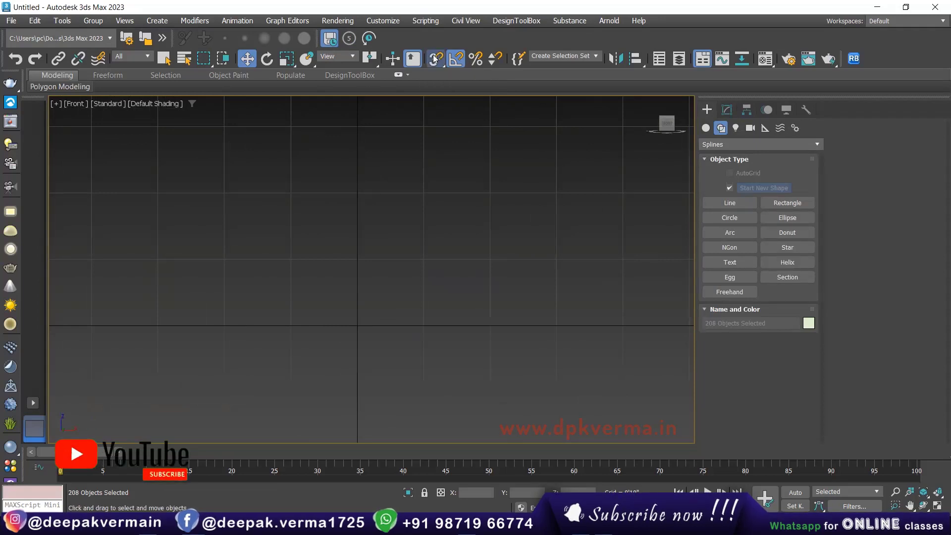
right_click(435, 60)
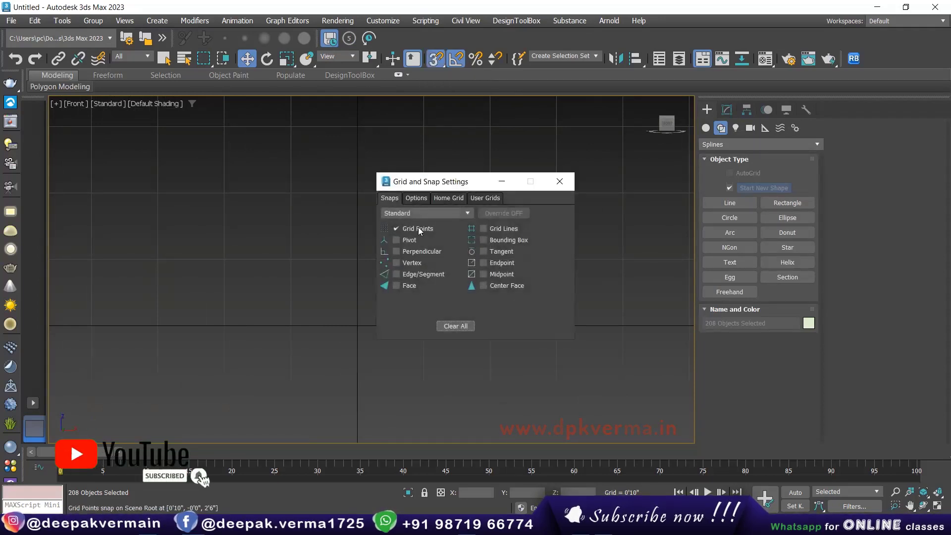
click(562, 182)
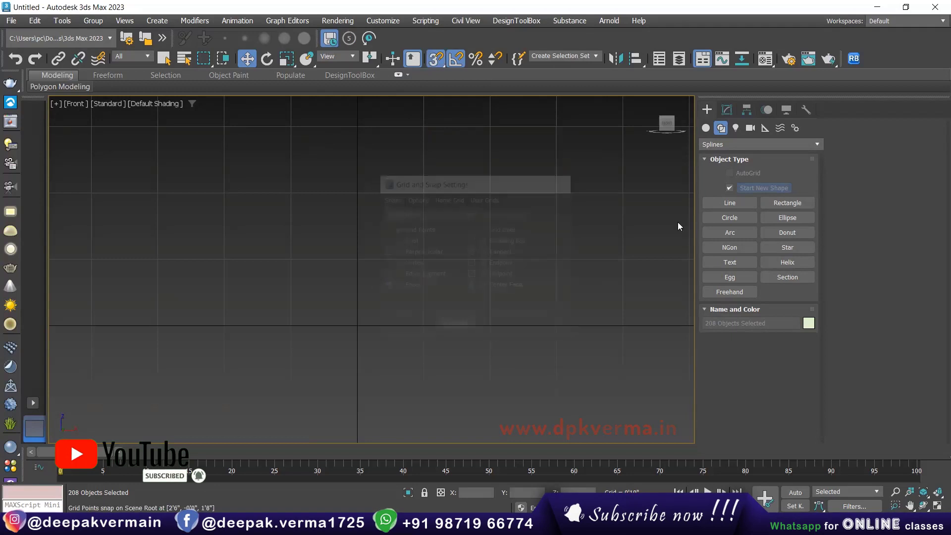
Draw a 5'5"-radius half-circle arc on the ground line, set to 5 optimized steps.
click(744, 232)
scroll(349, 284, down, 2)
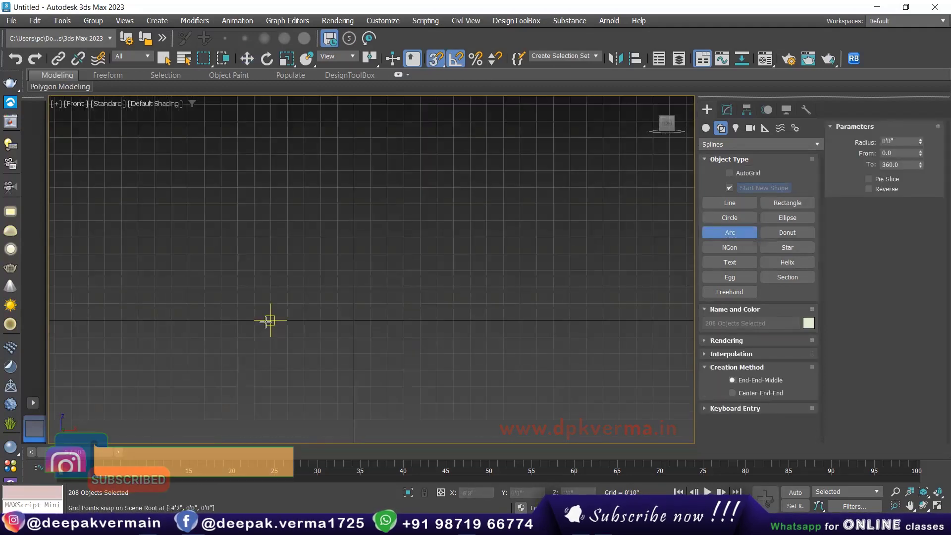
drag(237, 320, 453, 320)
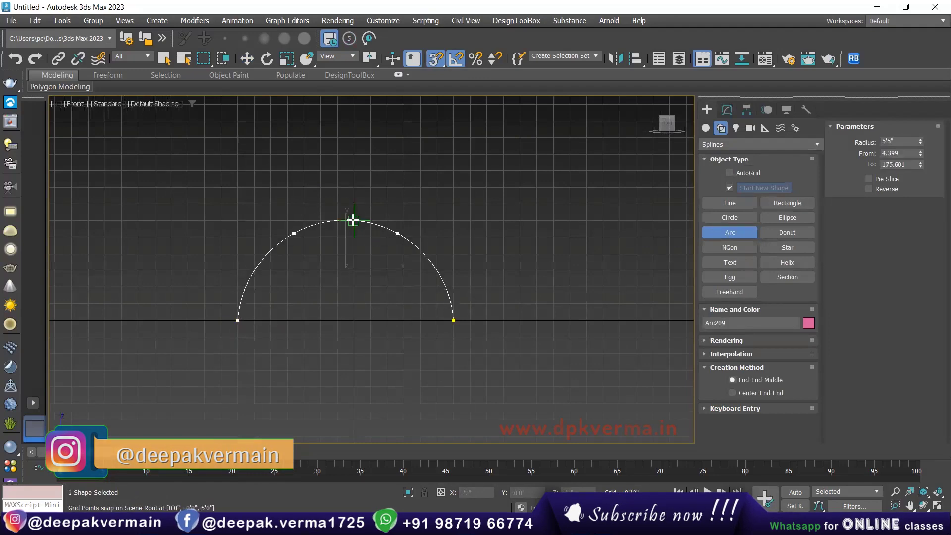
click(354, 220)
key(w)
mouse_move(386, 269)
alt+middle_down()
mouse_move(407, 287)
mouse_move(411, 347)
mouse_move(436, 366)
alt+middle_up()
scroll(414, 369, up, 2)
click(753, 318)
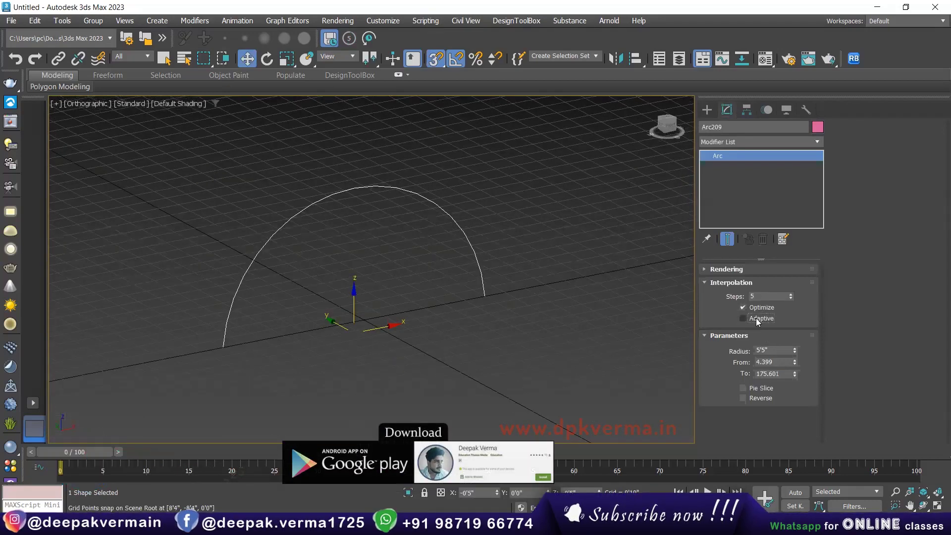
Restore adaptive interpolation, turn snaps off, and zero the arc's X and Z positions.
click(756, 318)
scroll(436, 233, up, 5)
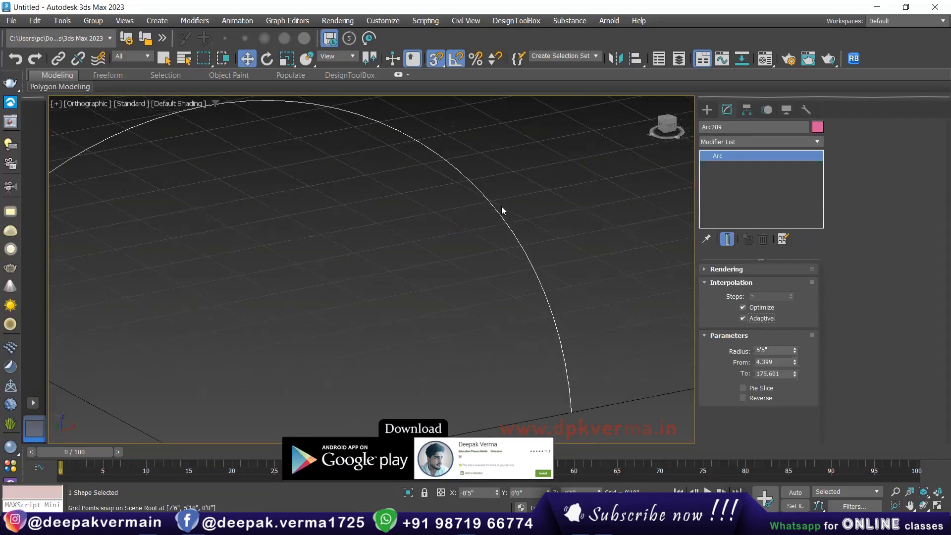
scroll(502, 207, down, 3)
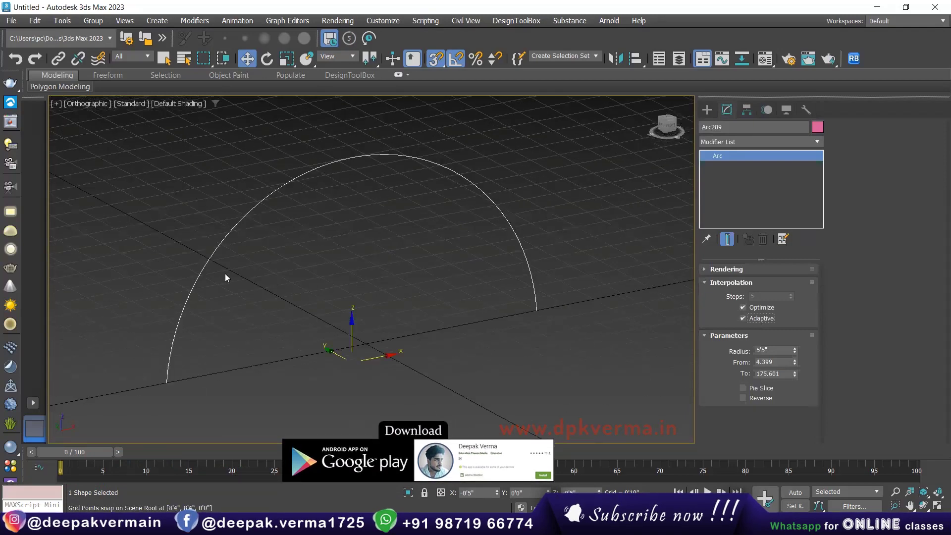
click(438, 62)
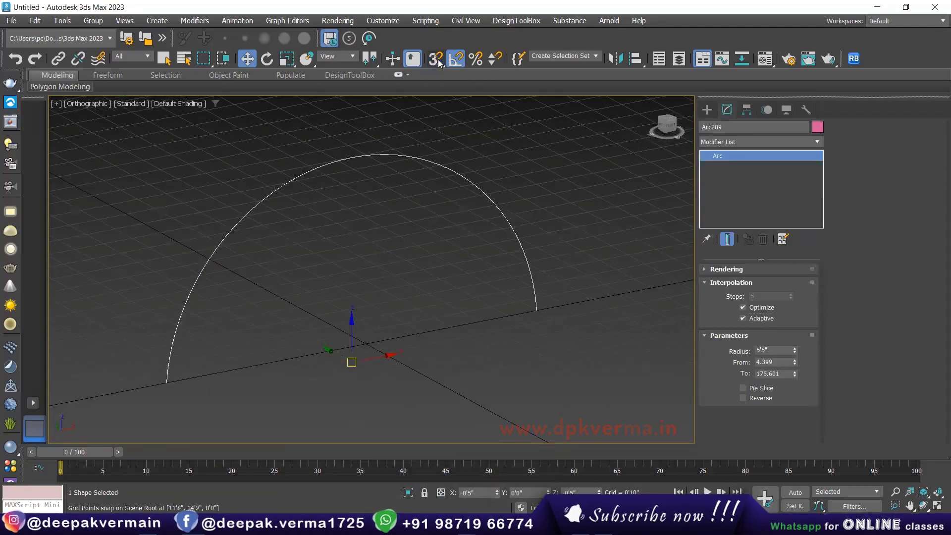
right_click(497, 493)
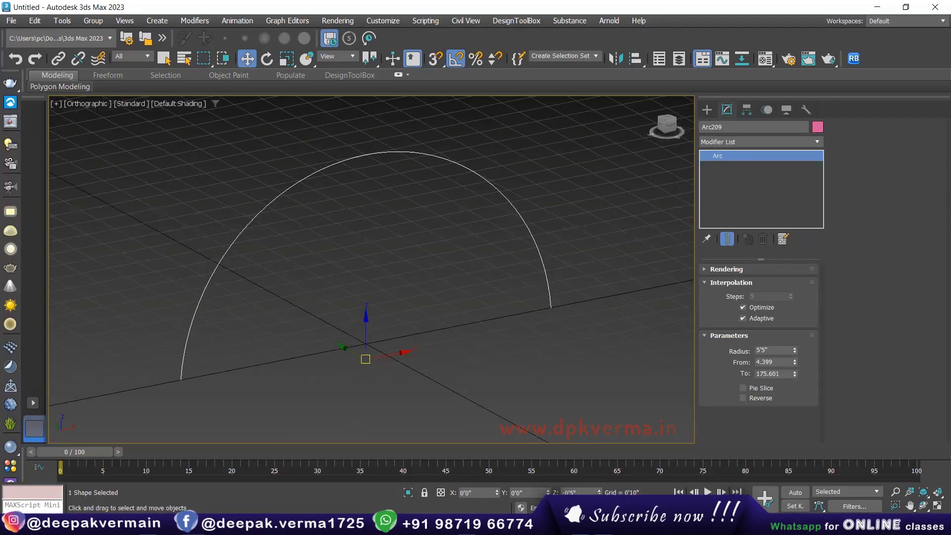
right_click(600, 492)
Move the arc back along Y to about -5'11".
scroll(515, 331, down, 2)
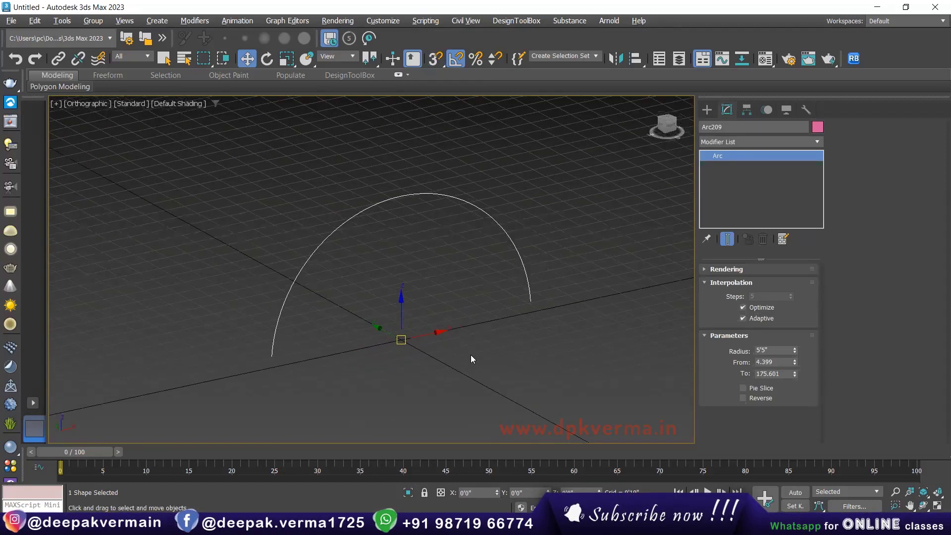
alt+middle_drag(471, 355, 387, 333)
mouse_move(416, 337)
mouse_down()
mouse_move(520, 371)
mouse_move(523, 359)
mouse_up()
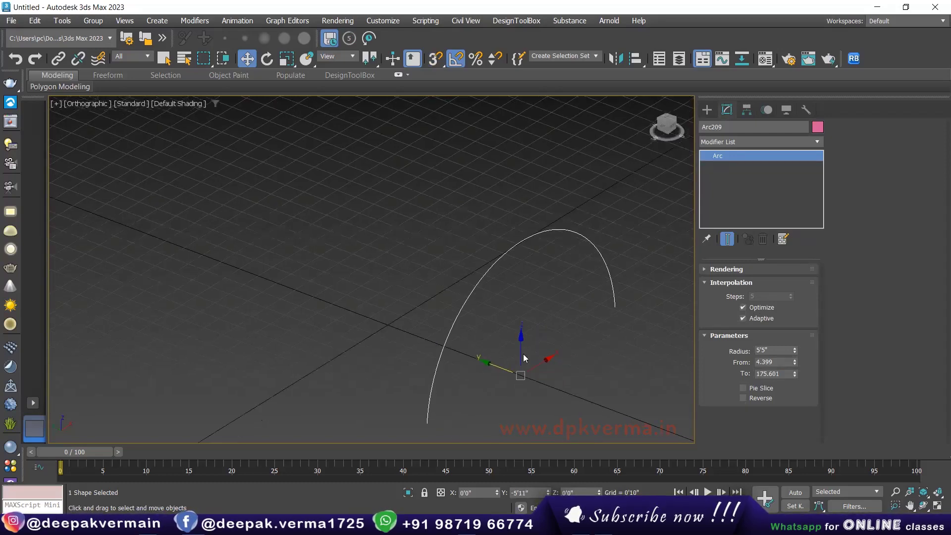
mouse_move(523, 354)
alt+middle_down()
mouse_move(537, 359)
mouse_move(518, 364)
alt+middle_up()
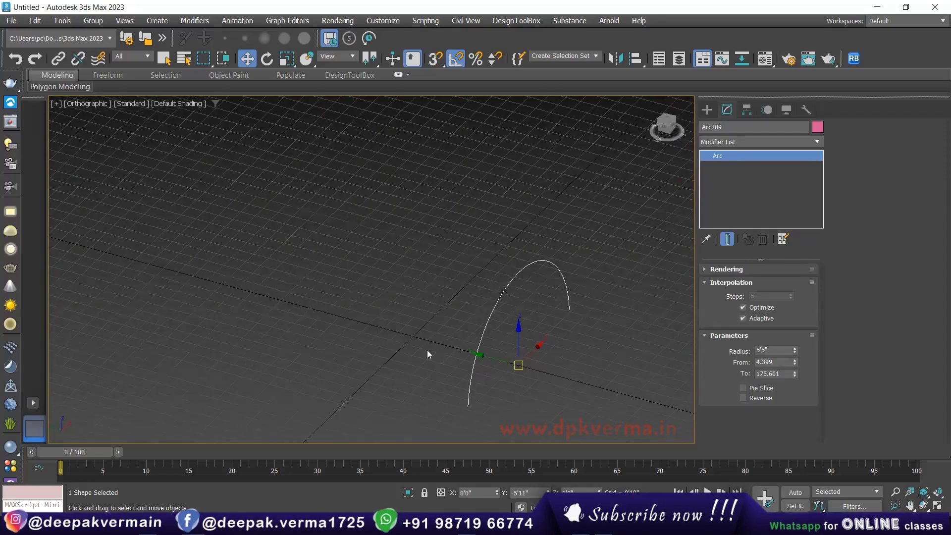
alt+middle_drag(412, 336, 384, 326)
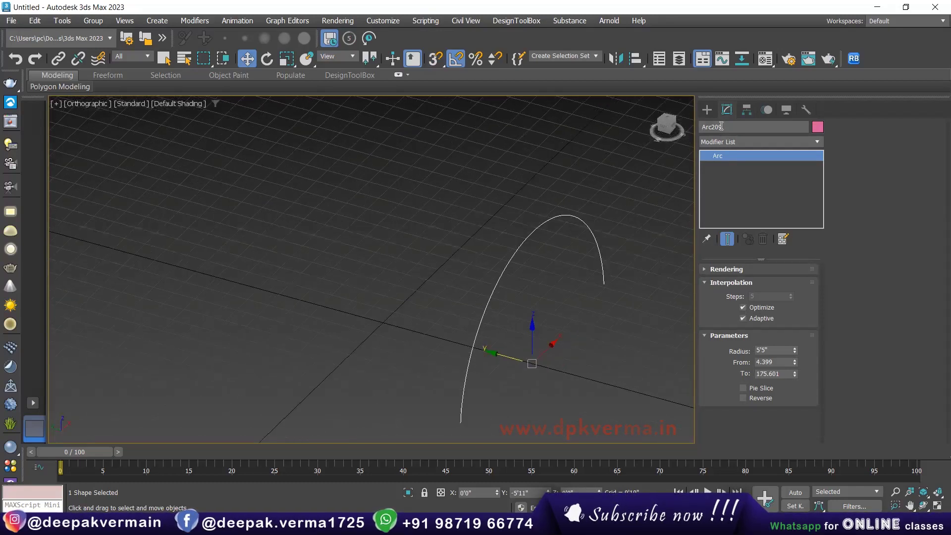
With Affect Pivot Only, move the arc's pivot to the world origin, leaving the arc offset.
click(747, 110)
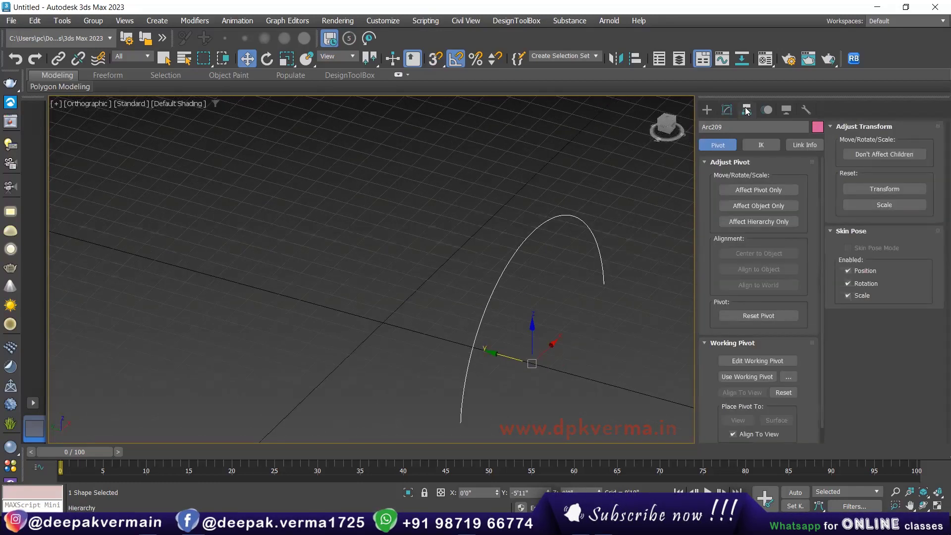
click(764, 190)
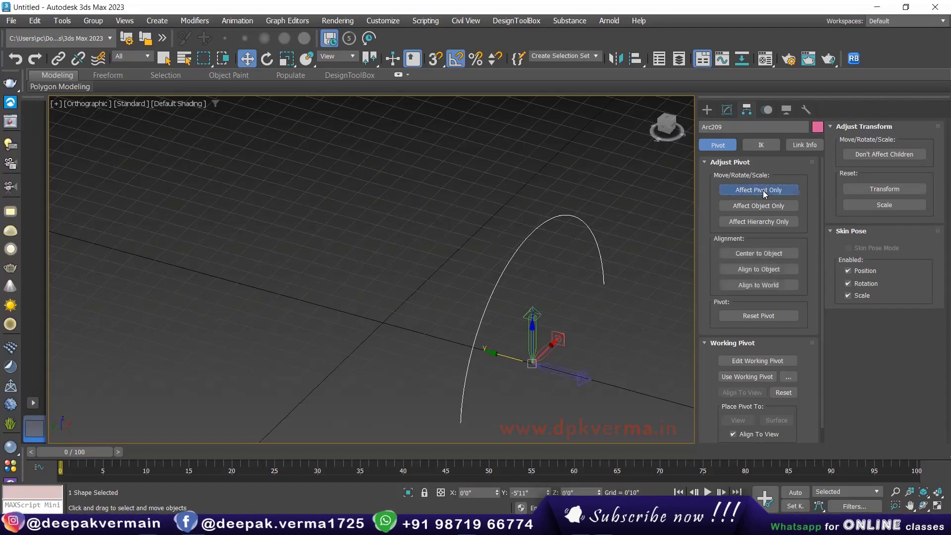
drag(513, 350, 411, 322)
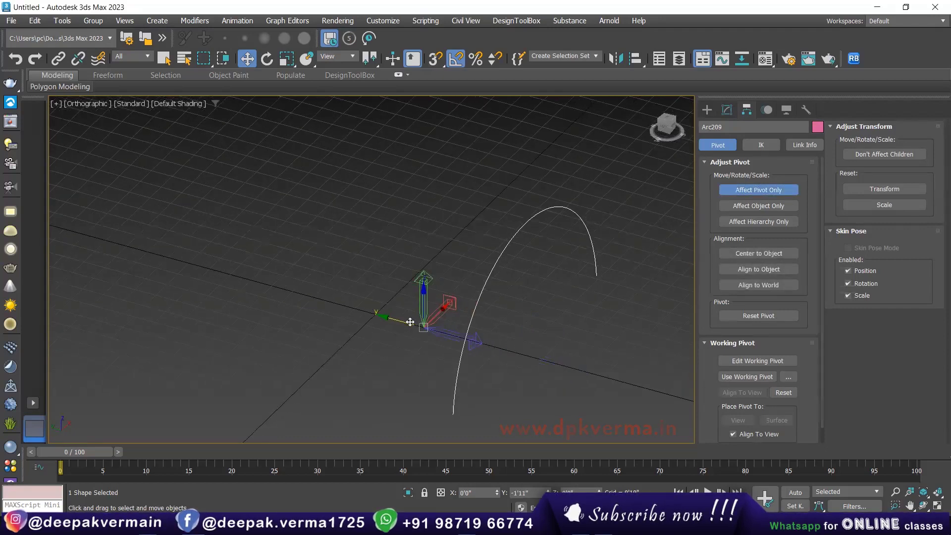
right_click(548, 492)
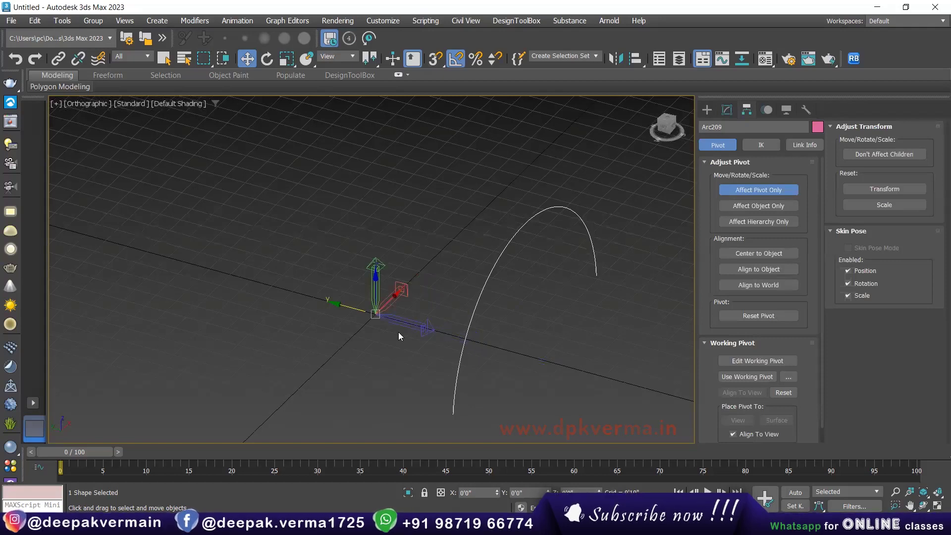
click(745, 192)
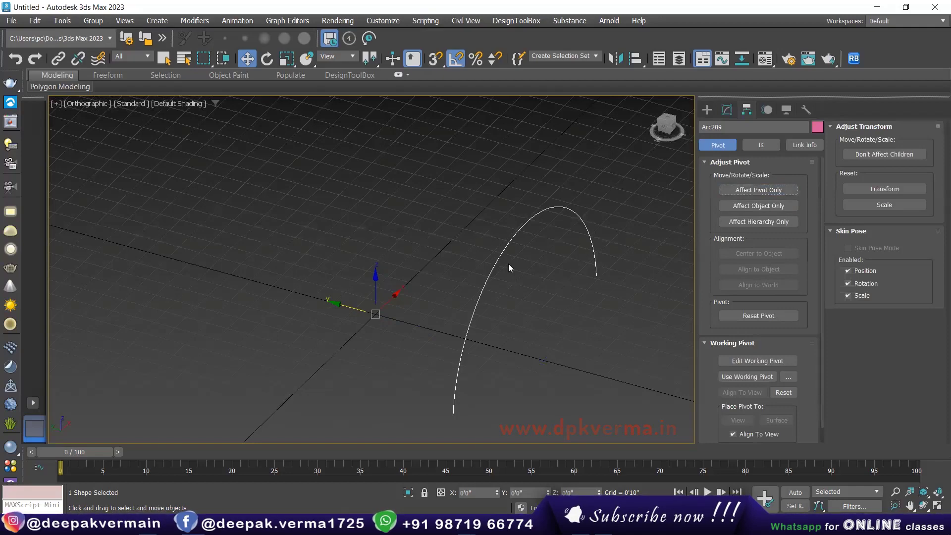
middle_drag(508, 264, 481, 234)
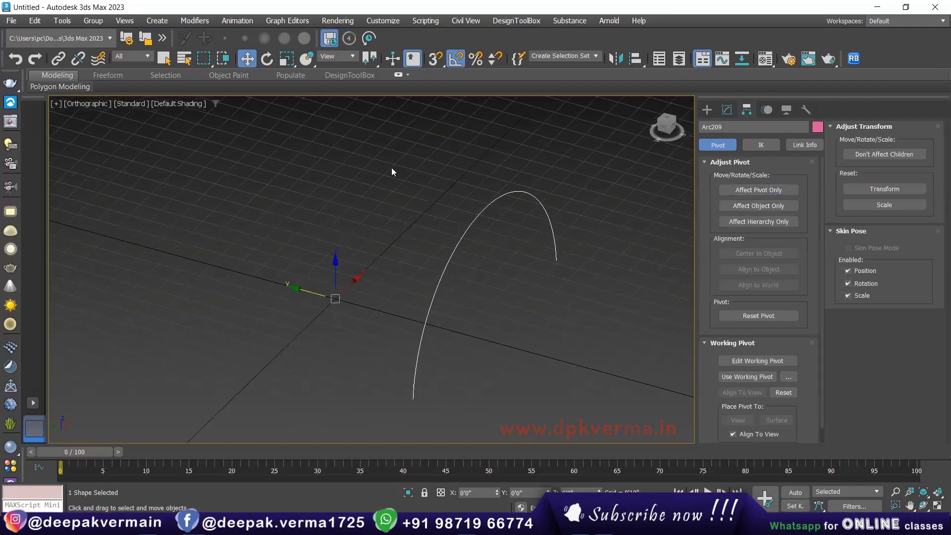
click(62, 21)
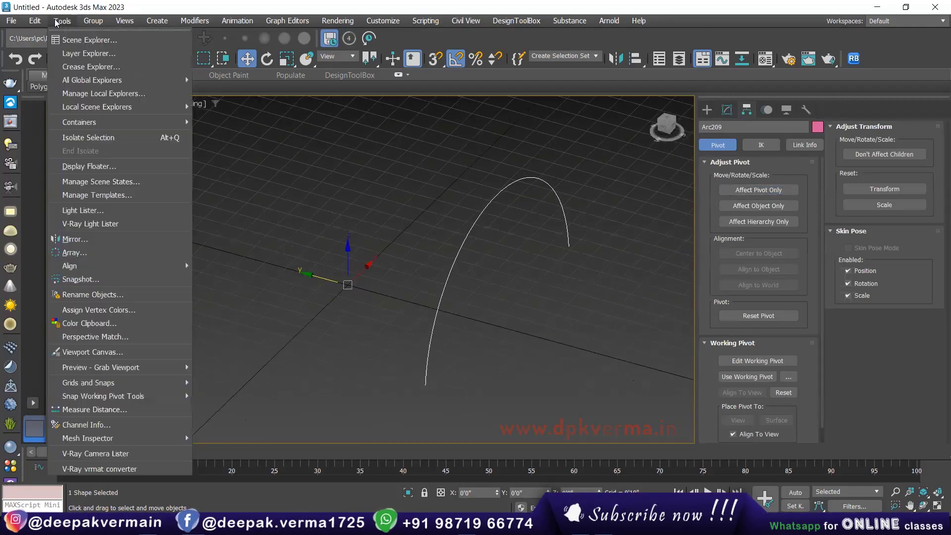
In the Array dialog, reset parameters, enable preview, and set total Z rotation to 360°.
click(75, 254)
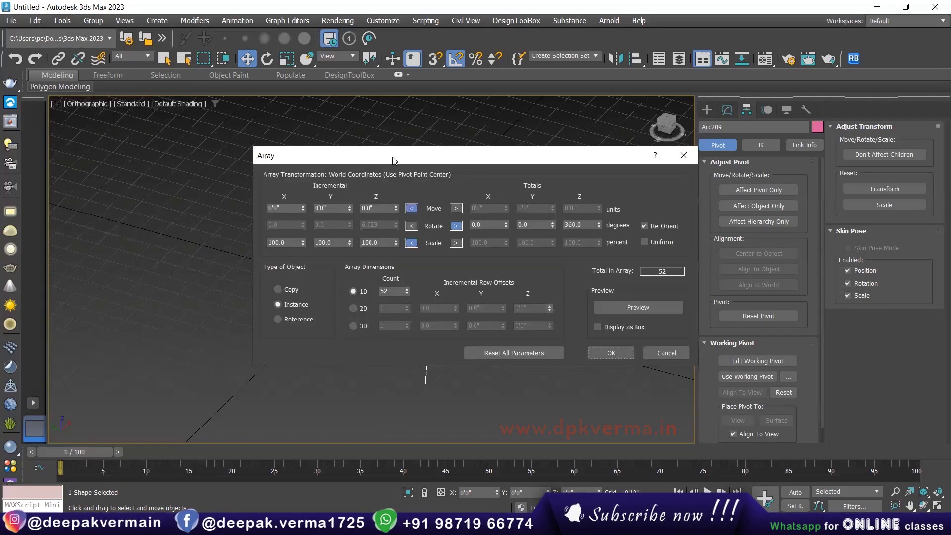
drag(393, 159, 145, 107)
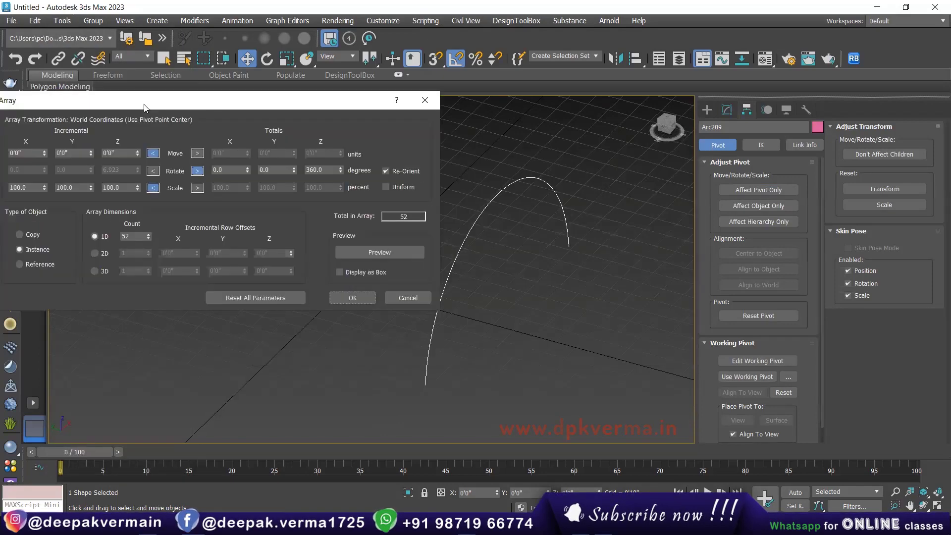
click(264, 296)
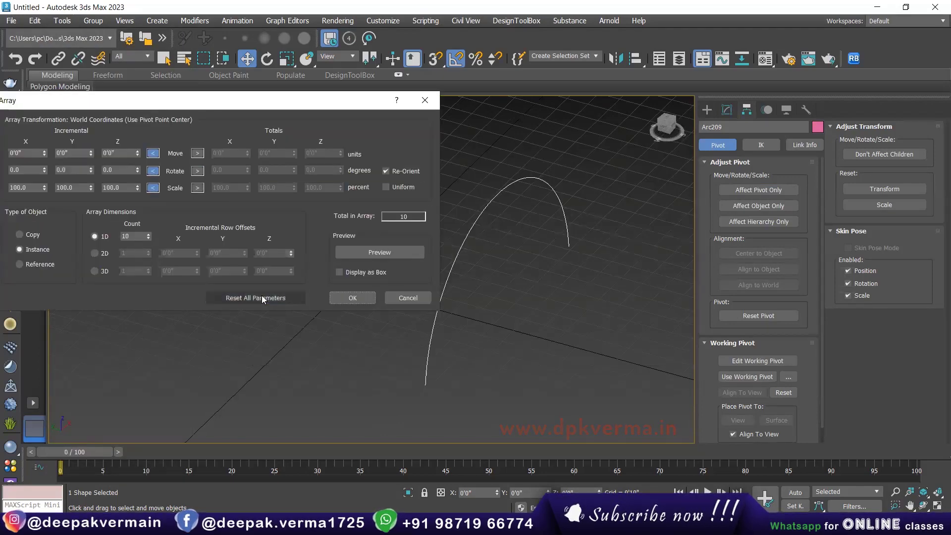
click(364, 254)
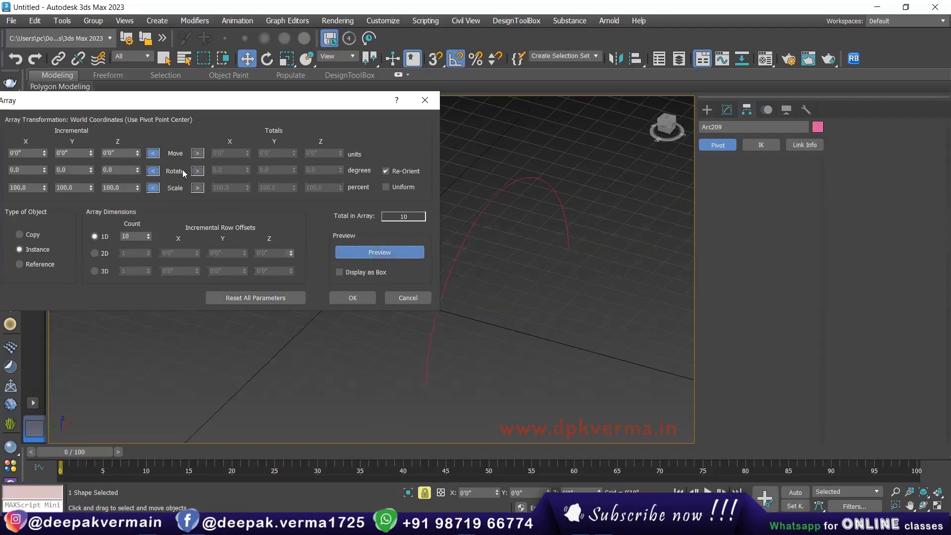
click(197, 172)
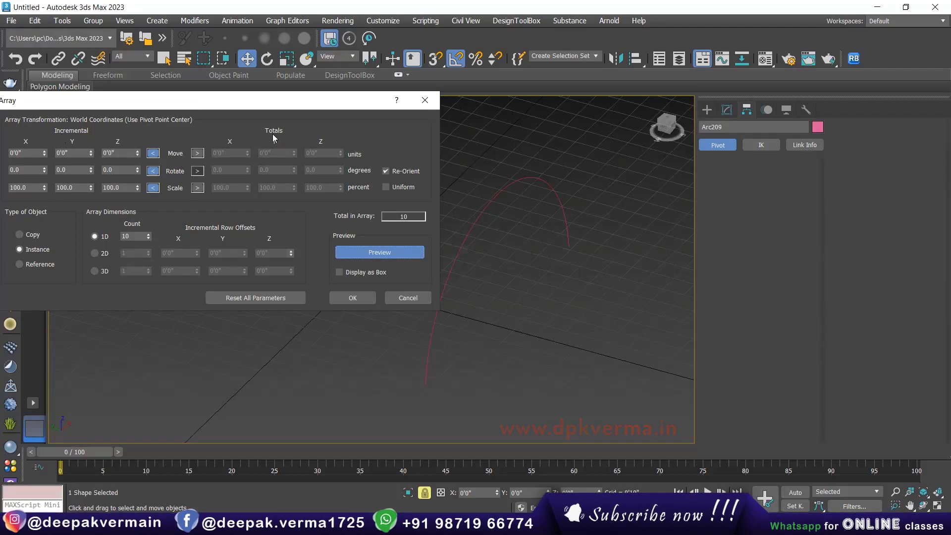
click(197, 171)
text(360)
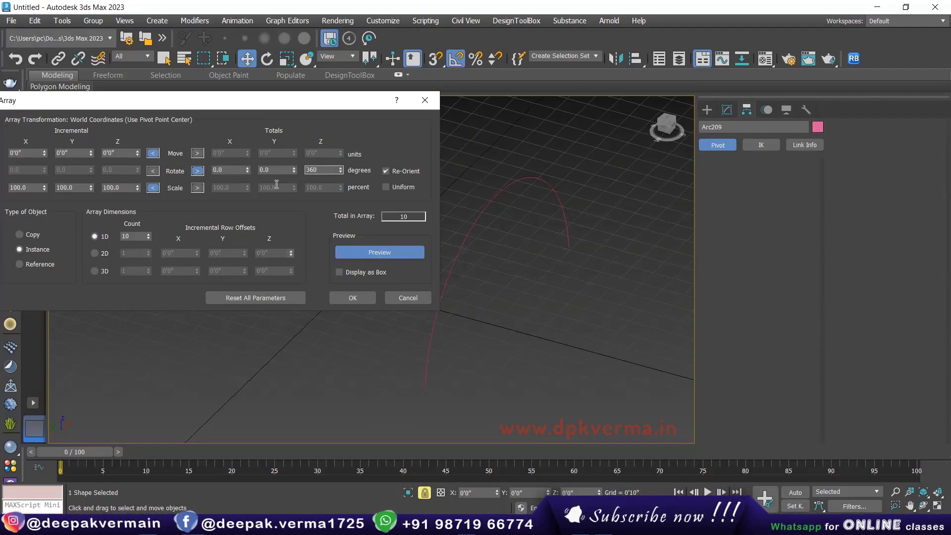
click(140, 238)
Set the instanced array count to 68 and create the dome.
mouse_move(517, 280)
middle_down()
mouse_move(586, 315)
mouse_move(615, 291)
middle_up()
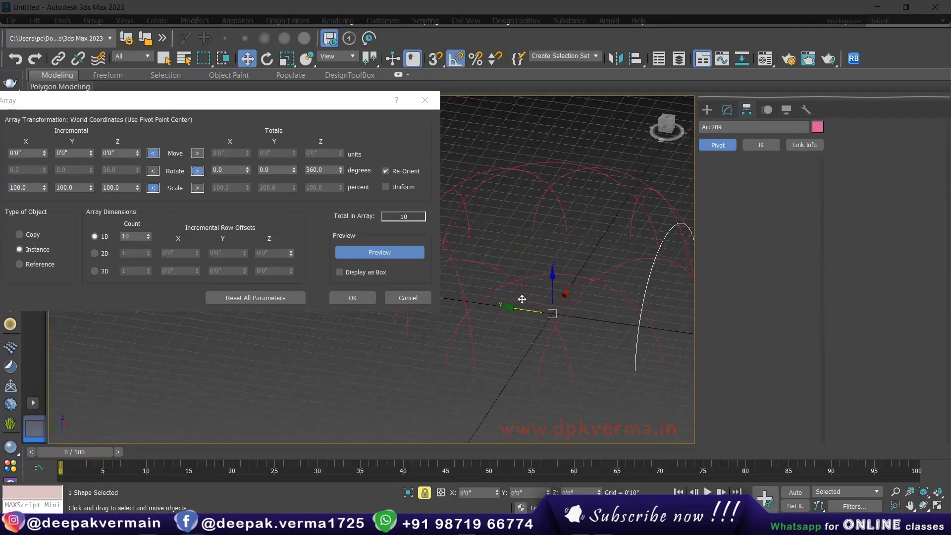
middle_drag(559, 298, 548, 298)
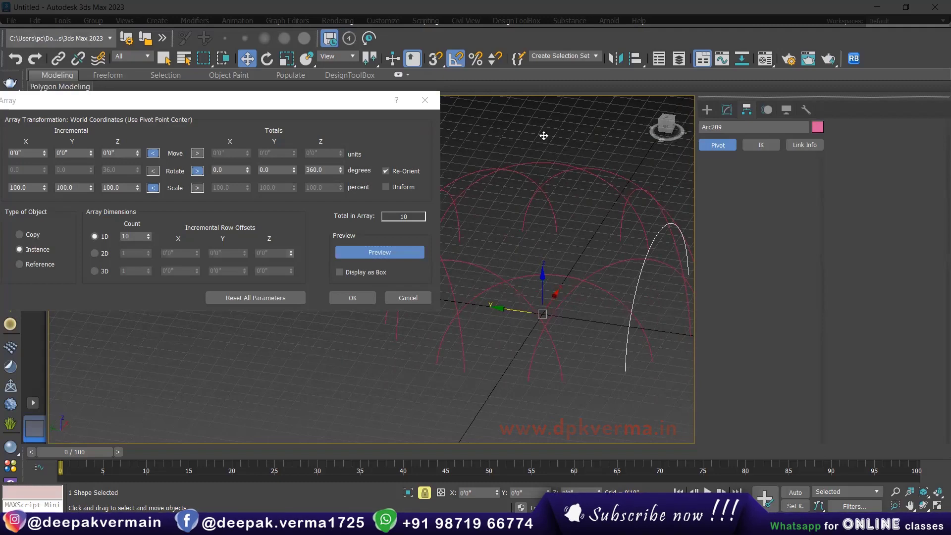
mouse_move(149, 238)
mouse_down()
mouse_move(147, 205)
mouse_move(148, 236)
mouse_up()
scroll(551, 307, up, 2)
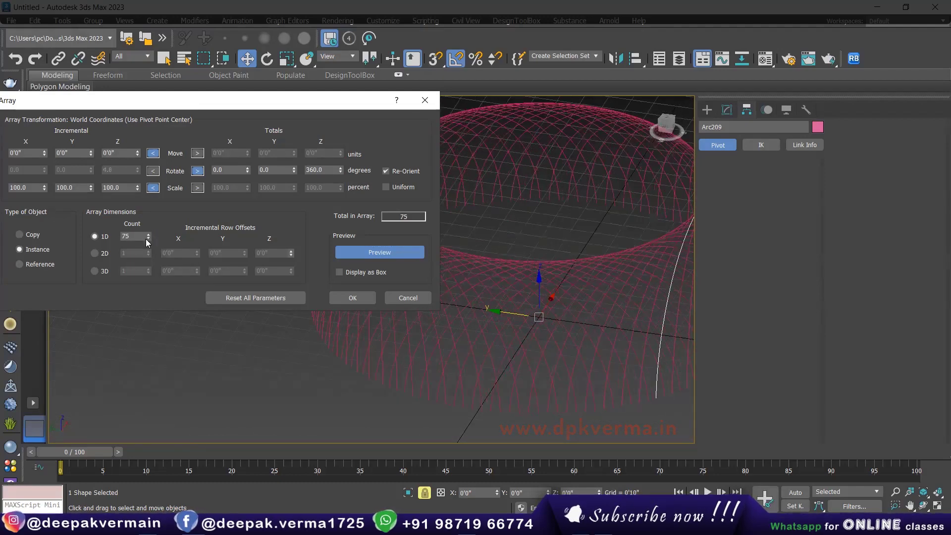
click(146, 238)
click(146, 239)
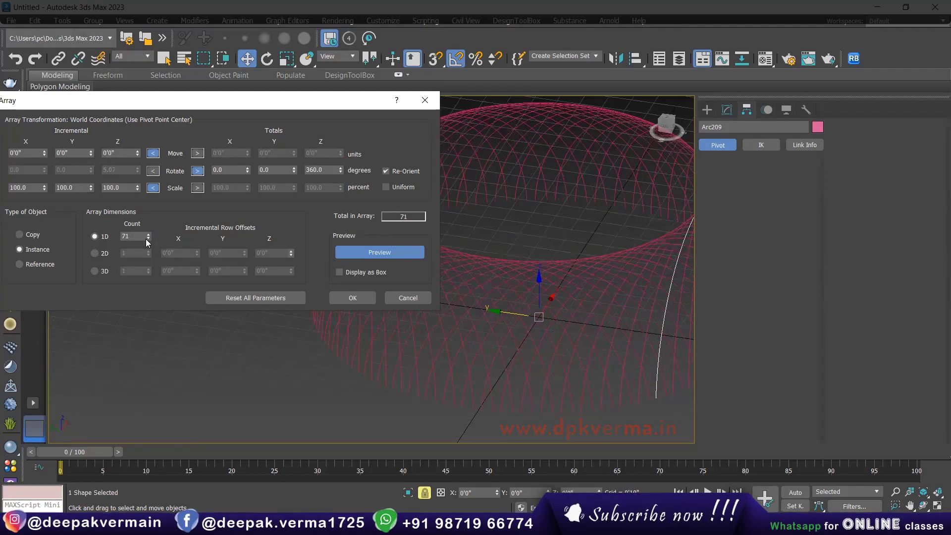
click(145, 239)
click(146, 239)
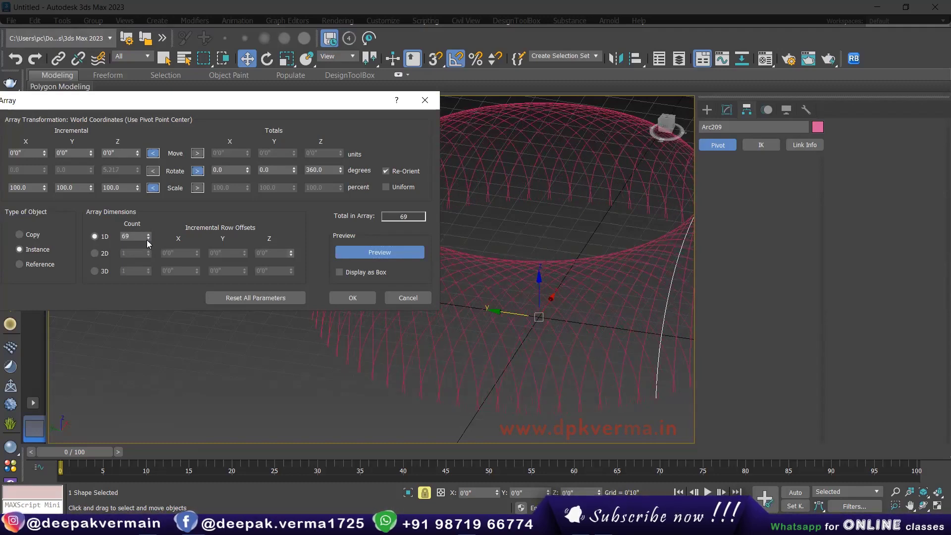
click(147, 240)
scroll(611, 288, down, 2)
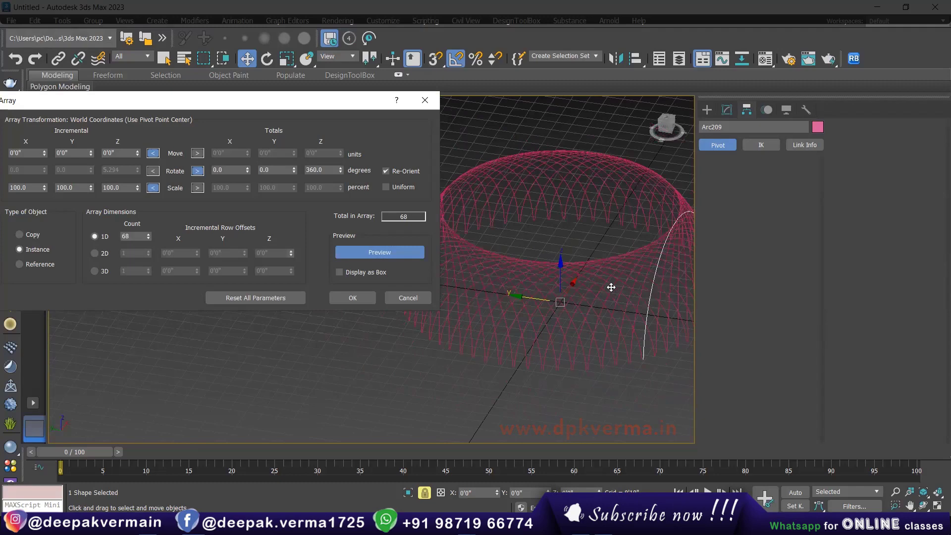
click(353, 299)
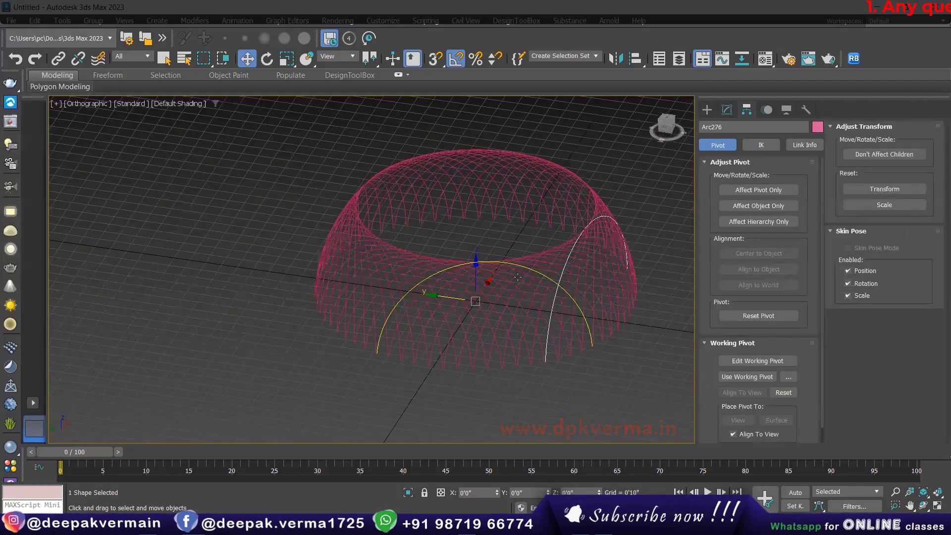
Box-select all 68 arcs of the new dome and open the Modify panel's Modifier List.
scroll(518, 278, down, 2)
key(g)
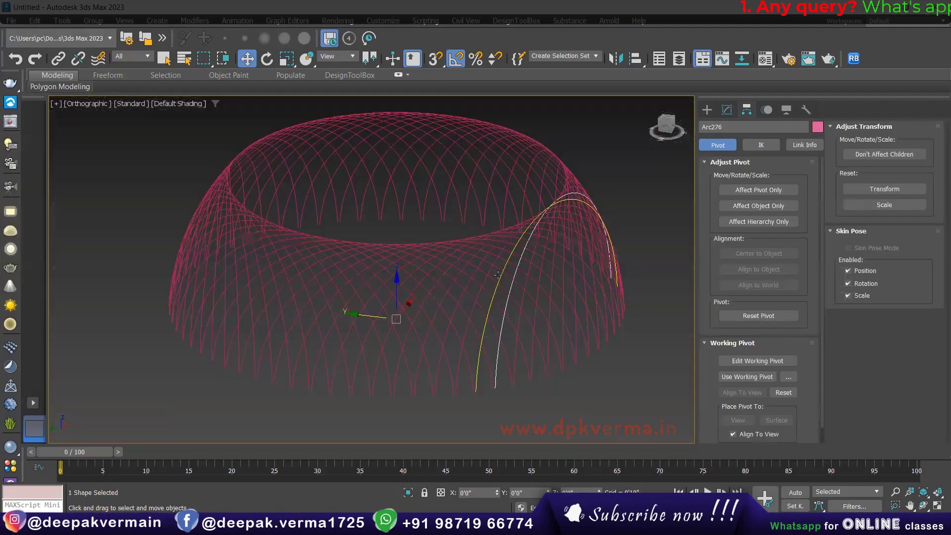
middle_drag(587, 156, 556, 155)
drag(577, 104, 204, 368)
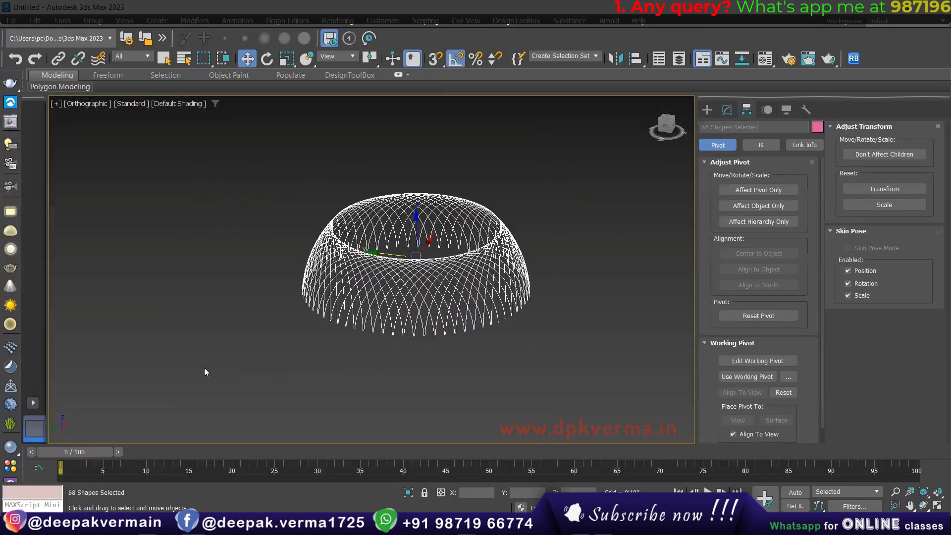
click(732, 109)
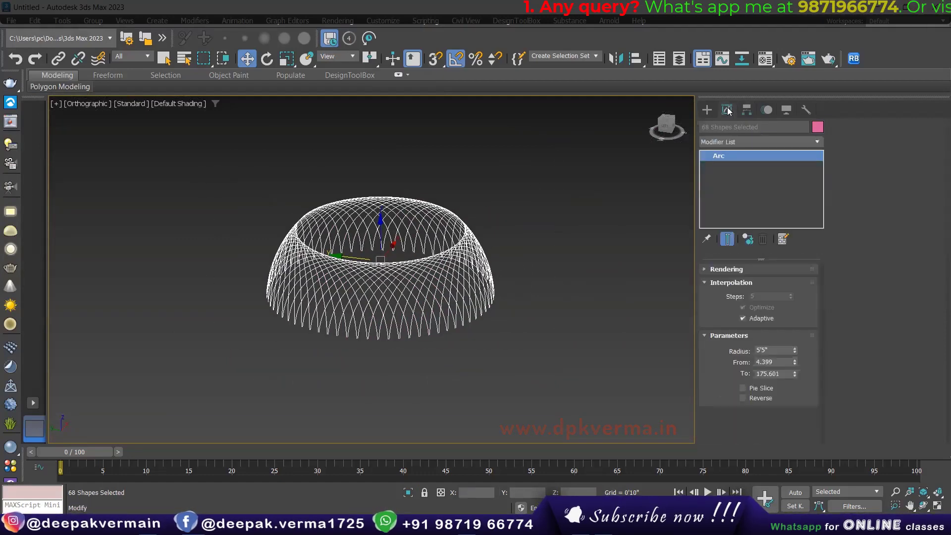
click(737, 138)
Apply Sweep with the built-in Angle section and shrink its length and width.
text(sh)
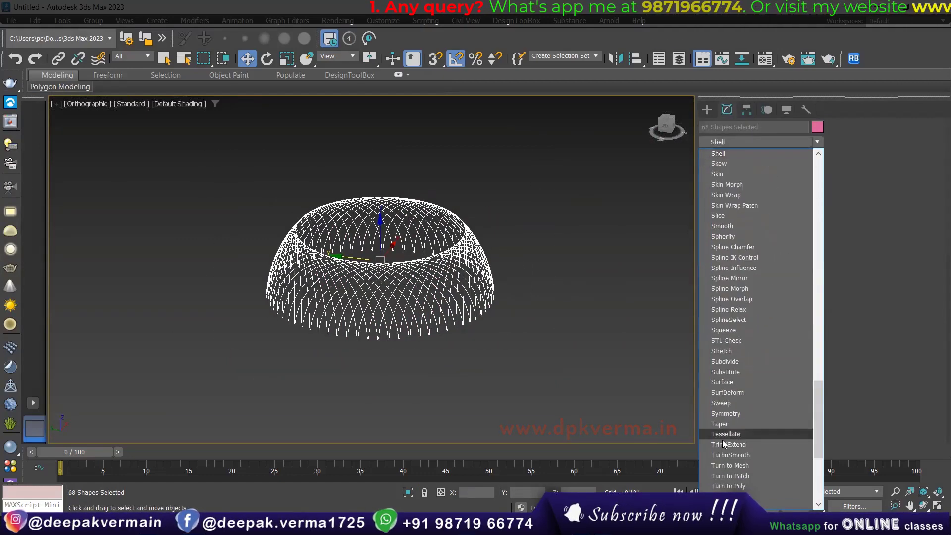
click(721, 403)
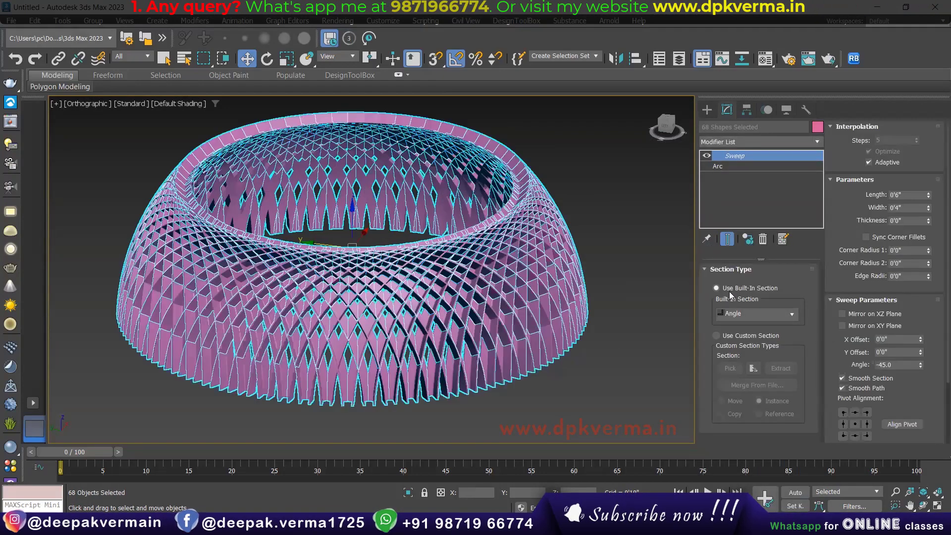
click(746, 317)
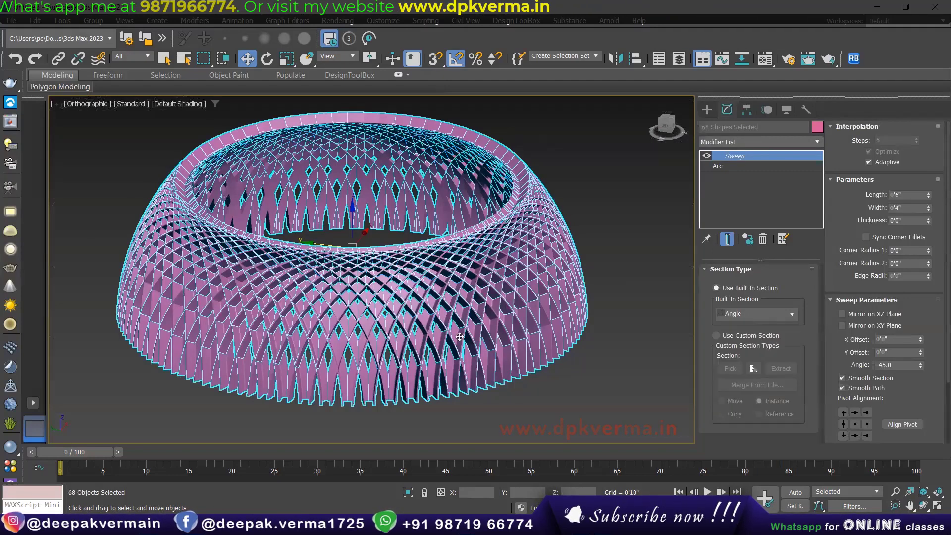
alt+middle_drag(431, 298, 433, 270)
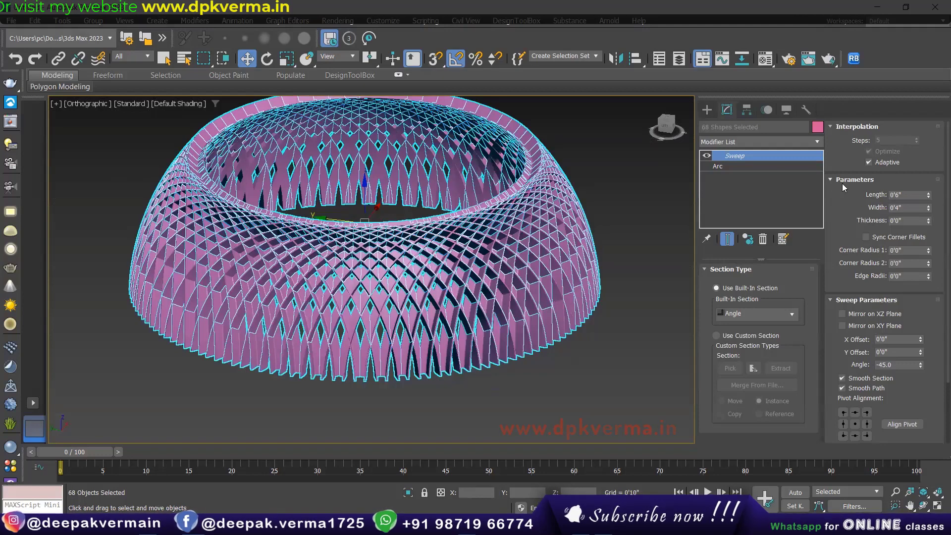
mouse_move(929, 197)
mouse_down()
mouse_move(925, 238)
mouse_move(512, 341)
mouse_up()
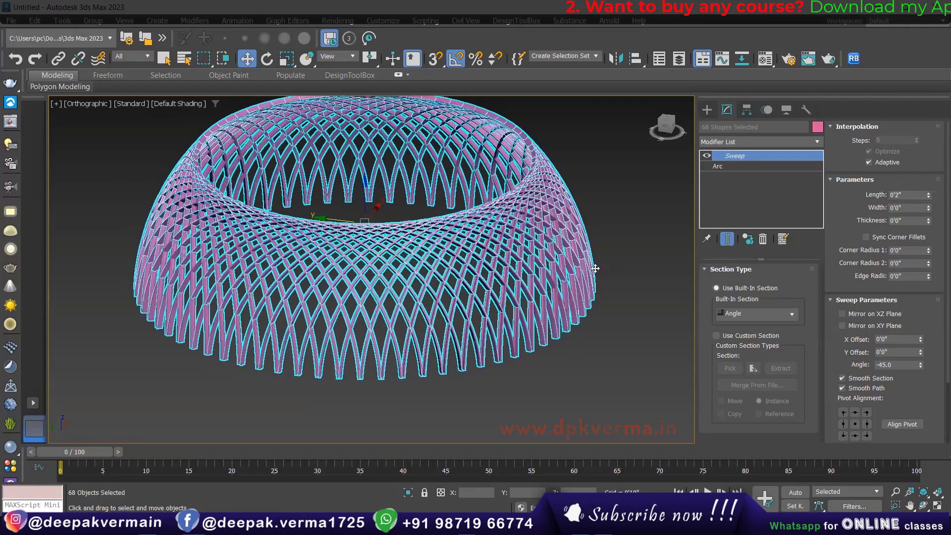
alt+middle_drag(595, 268, 568, 263)
Pull the view back and Shift-drag a copy of the dome to the right.
key(shift+z)
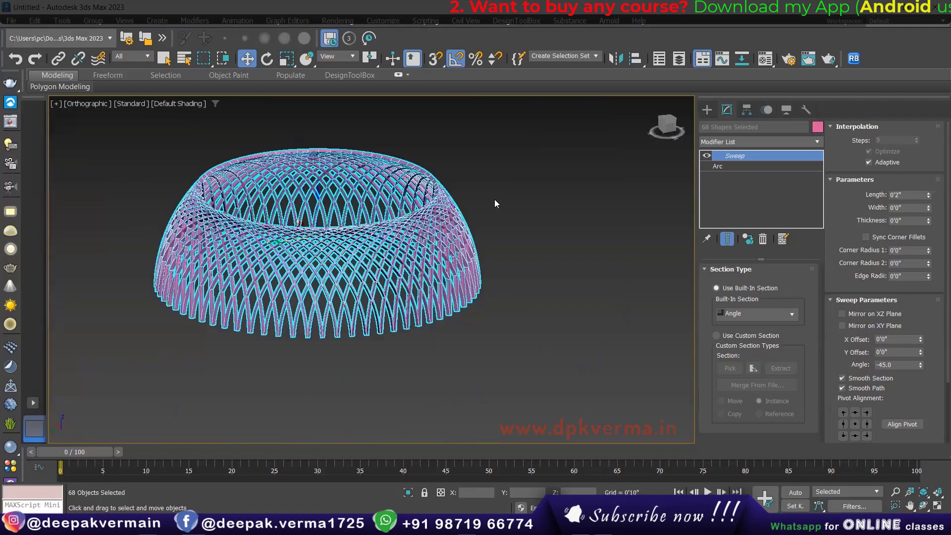
scroll(372, 327, down, 5)
mouse_move(359, 304)
middle_down()
mouse_move(224, 301)
mouse_move(320, 321)
middle_up()
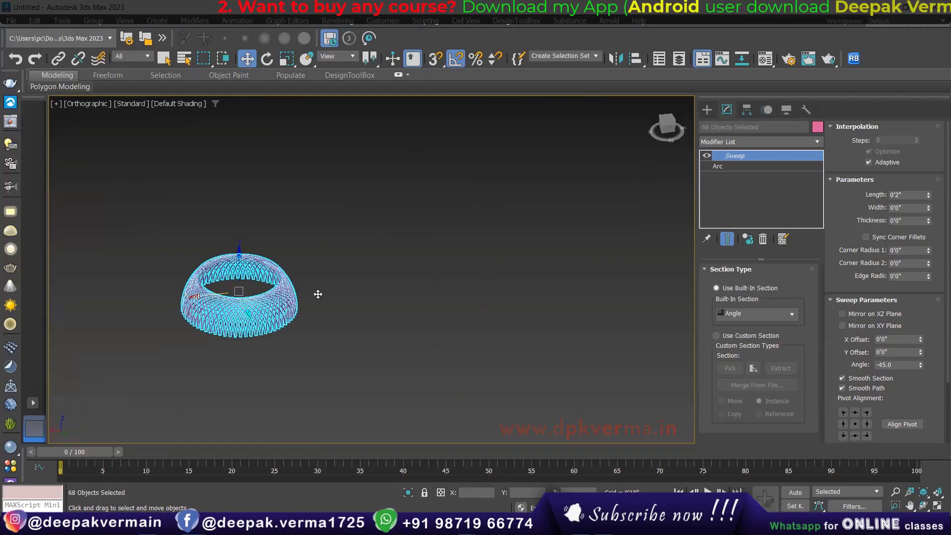
shift+drag(318, 294, 508, 297)
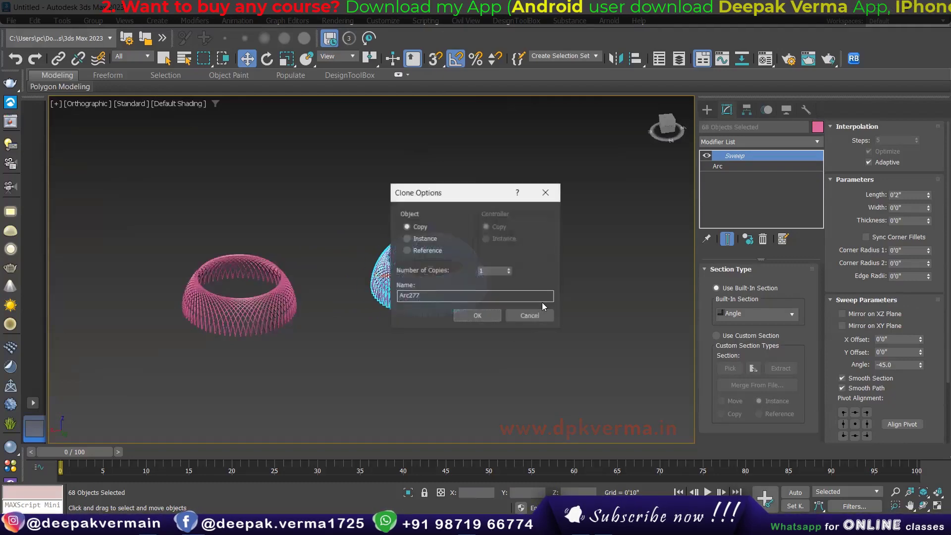
Confirm the clone as an independent Copy and select the middle dome.
click(487, 315)
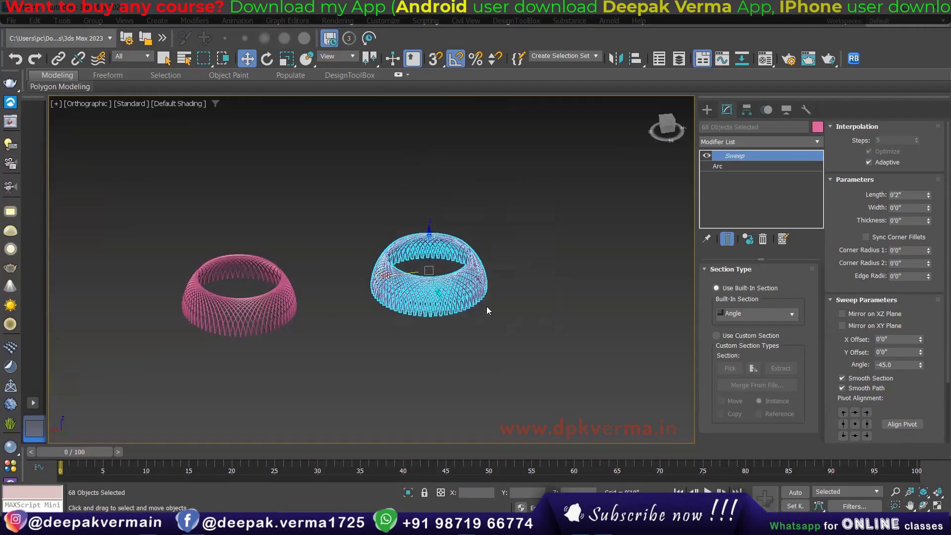
scroll(468, 287, up, 2)
scroll(446, 273, up, 2)
scroll(425, 255, up, 2)
scroll(348, 236, up, 2)
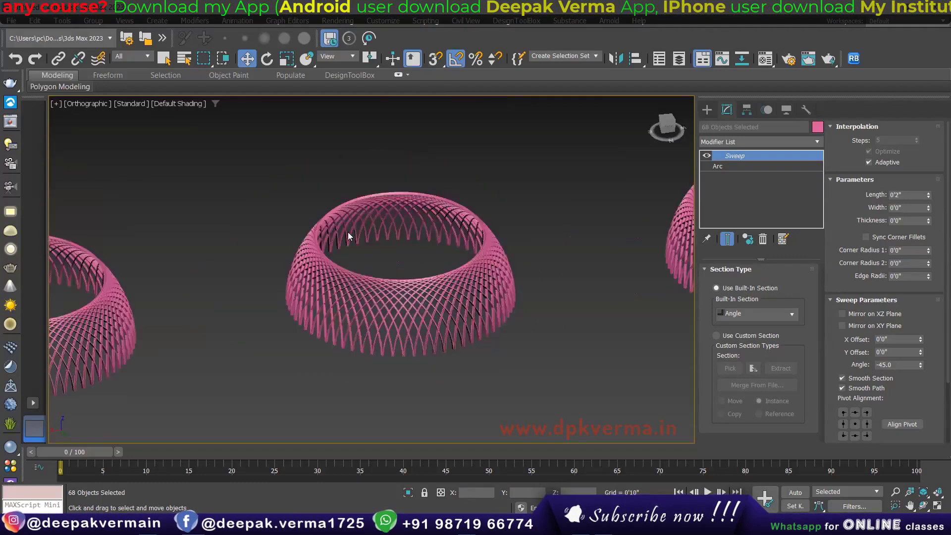
drag(551, 393, 553, 394)
Change the dome's sweep section to Half Round with radius 0.
key(z)
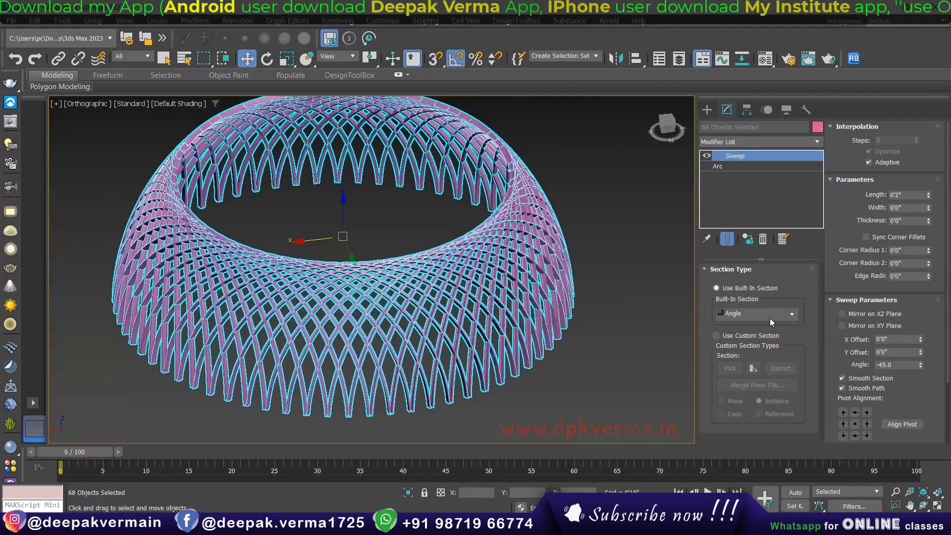
click(760, 315)
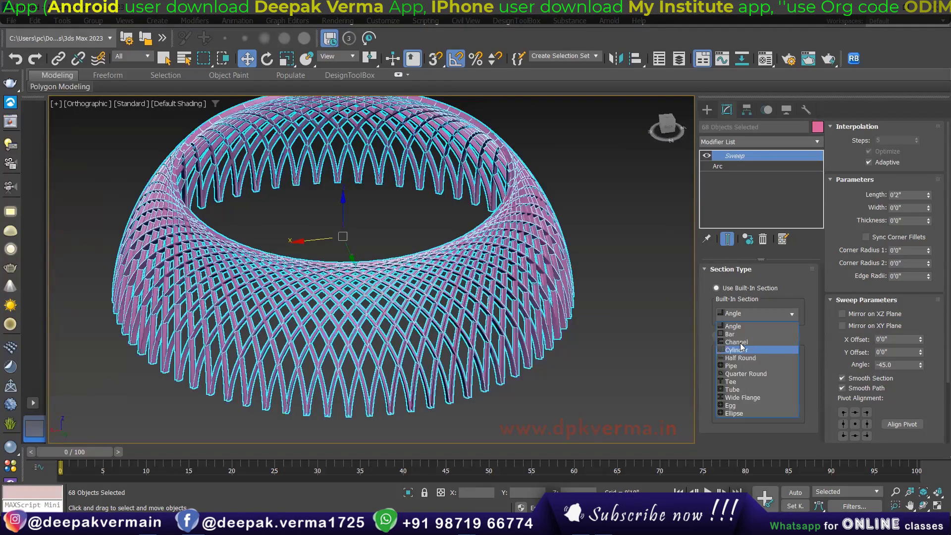
click(735, 351)
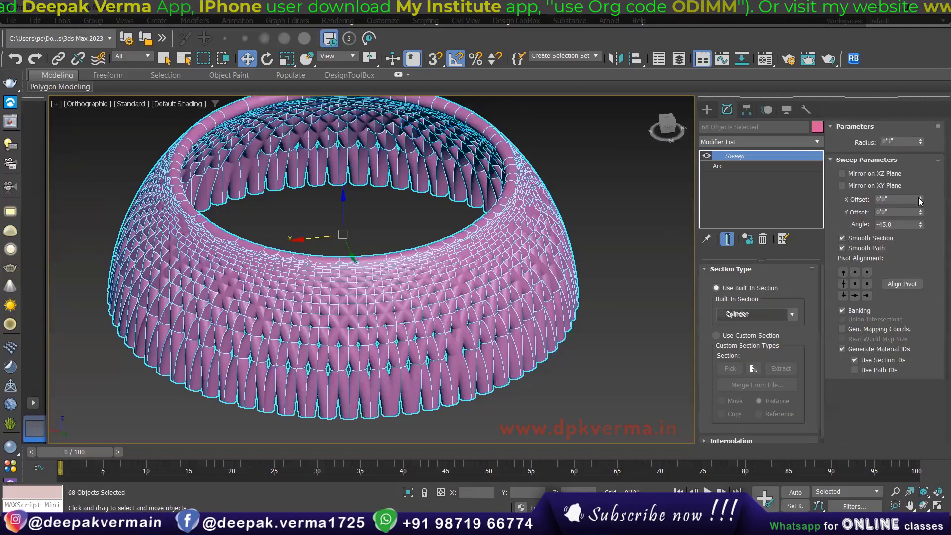
drag(920, 147, 920, 174)
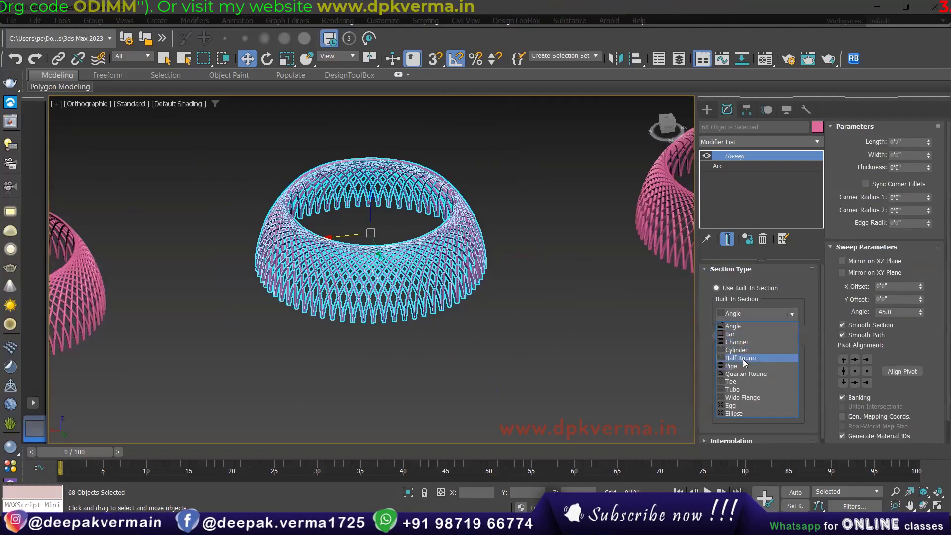
click(744, 363)
scroll(447, 281, up, 4)
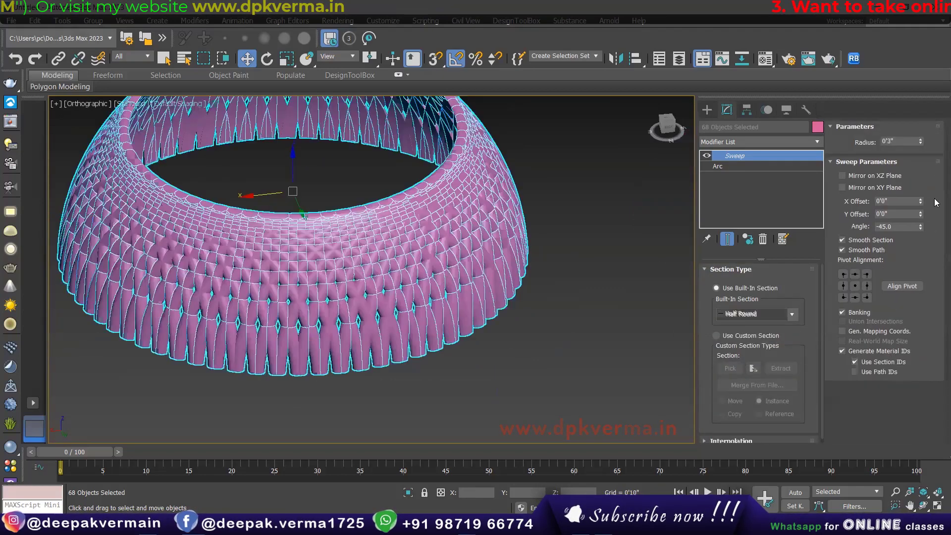
drag(920, 144, 917, 177)
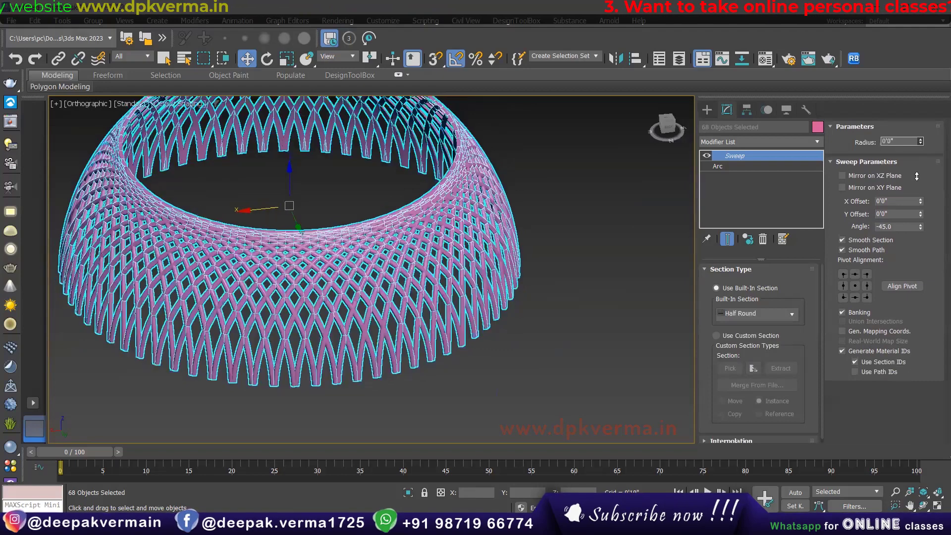
Rotate the half-round section to an angle of -41.6.
middle_drag(363, 201, 386, 288)
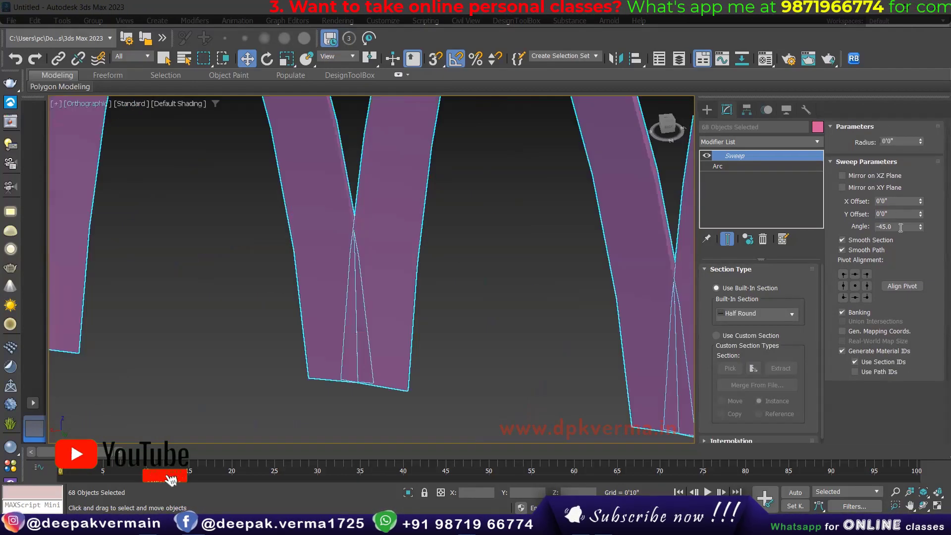
drag(921, 217, 912, 213)
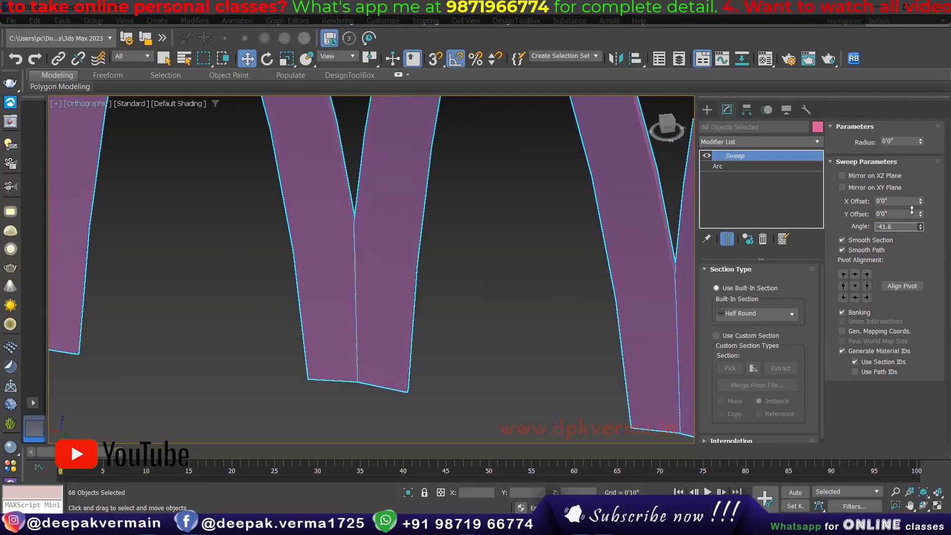
drag(911, 214, 911, 211)
scroll(474, 316, down, 5)
scroll(456, 323, down, 5)
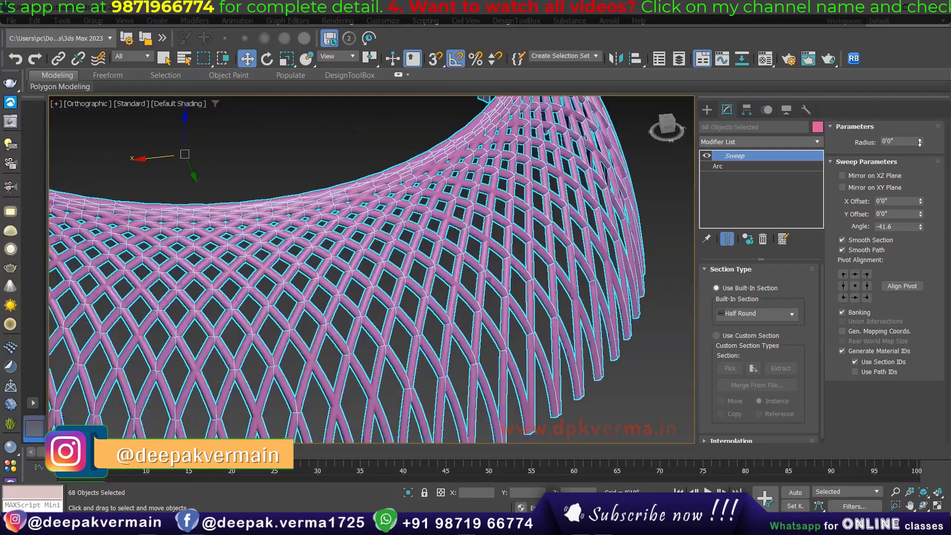
scroll(471, 272, down, 5)
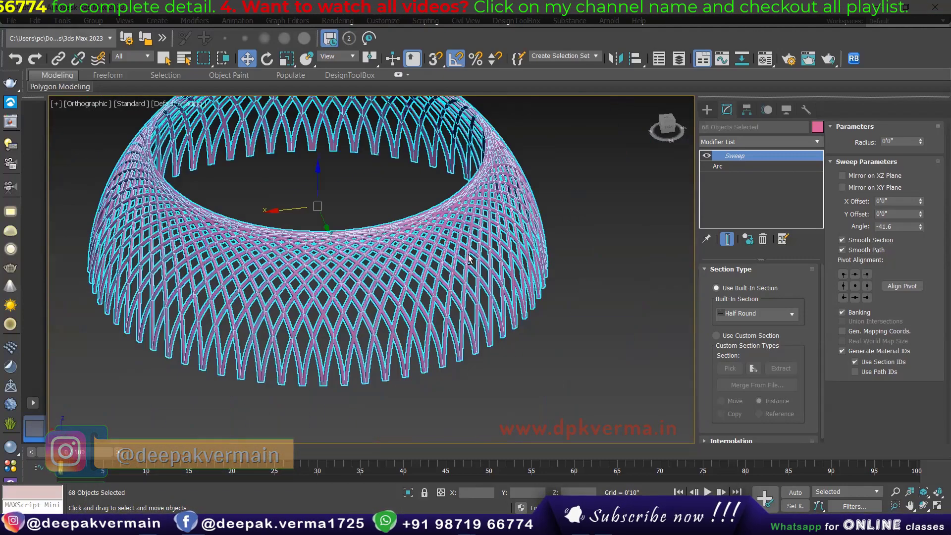
alt+middle_drag(461, 256, 572, 290)
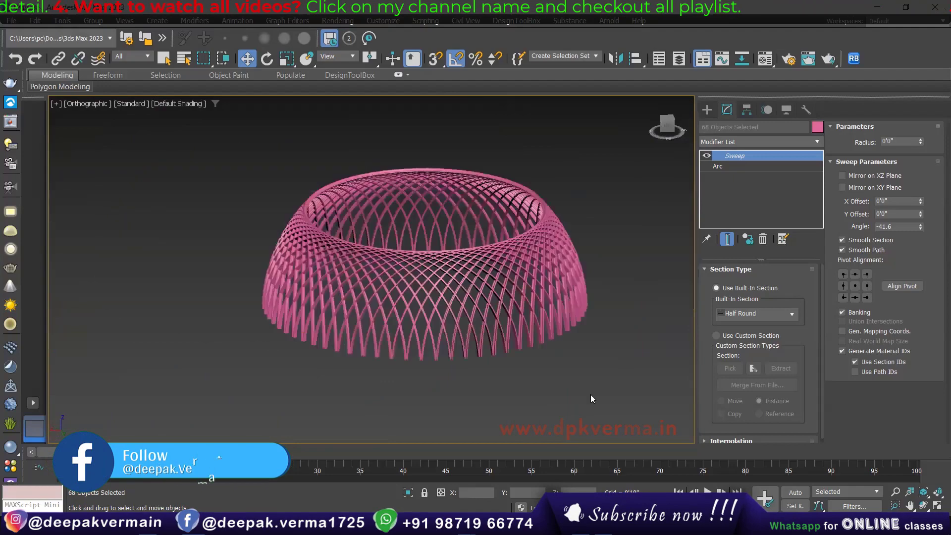
Switch the ribs to a Tee section, Length 0'2", Width 0'1", with thinner members.
click(758, 320)
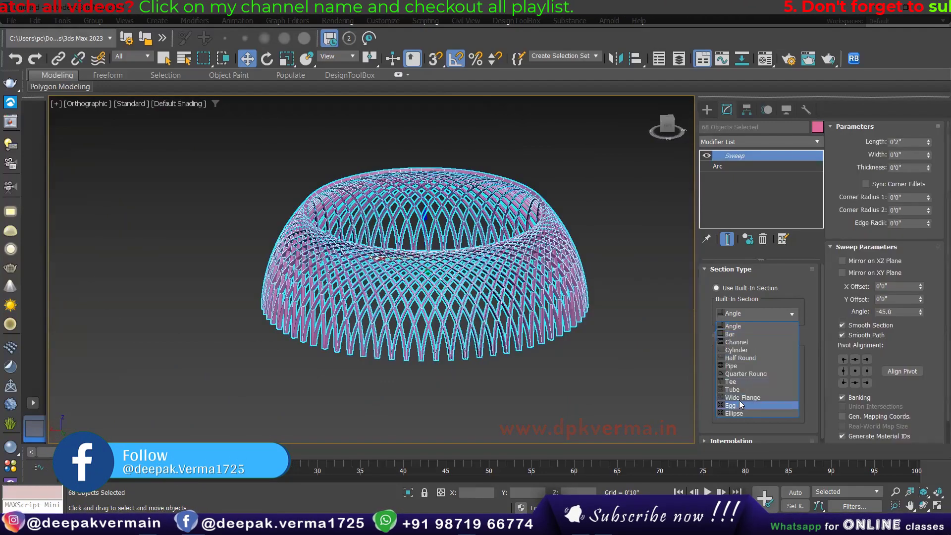
click(731, 381)
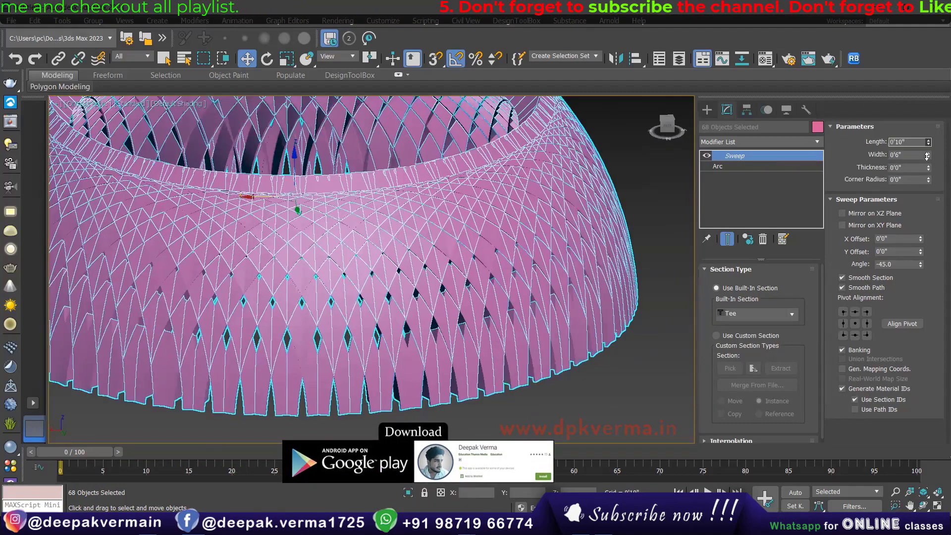
drag(928, 143, 924, 193)
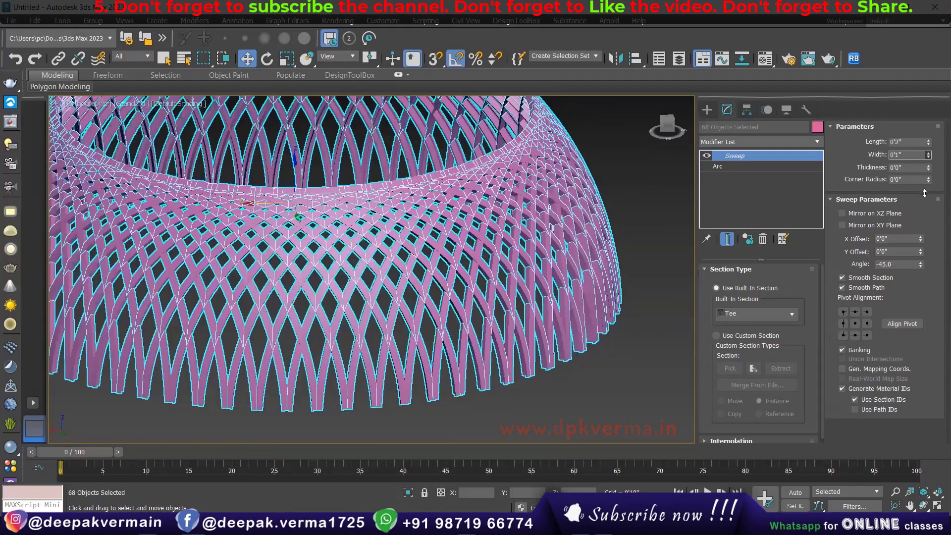
scroll(454, 332, up, 5)
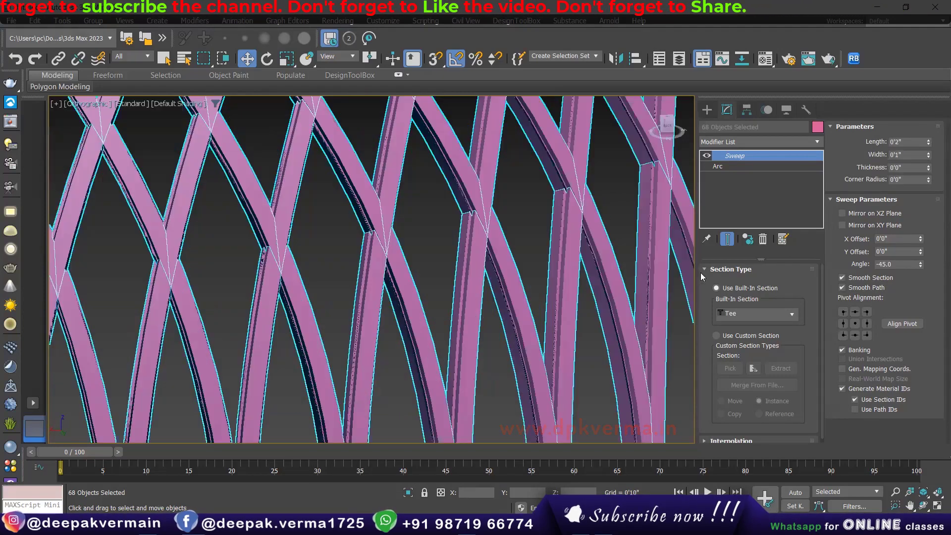
scroll(635, 271, up, 1)
drag(929, 169, 932, 183)
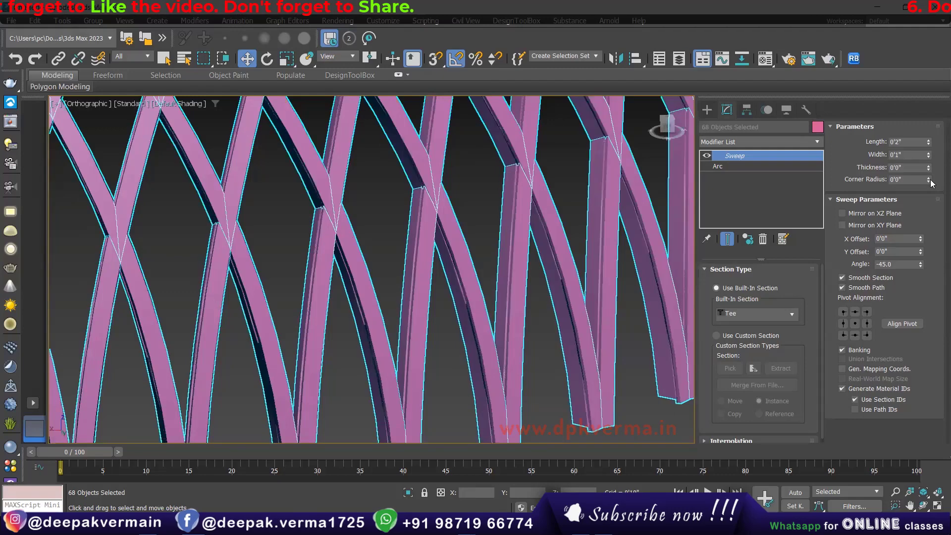
Rotate the Tee section to an angle of 18.
drag(919, 268, 920, 274)
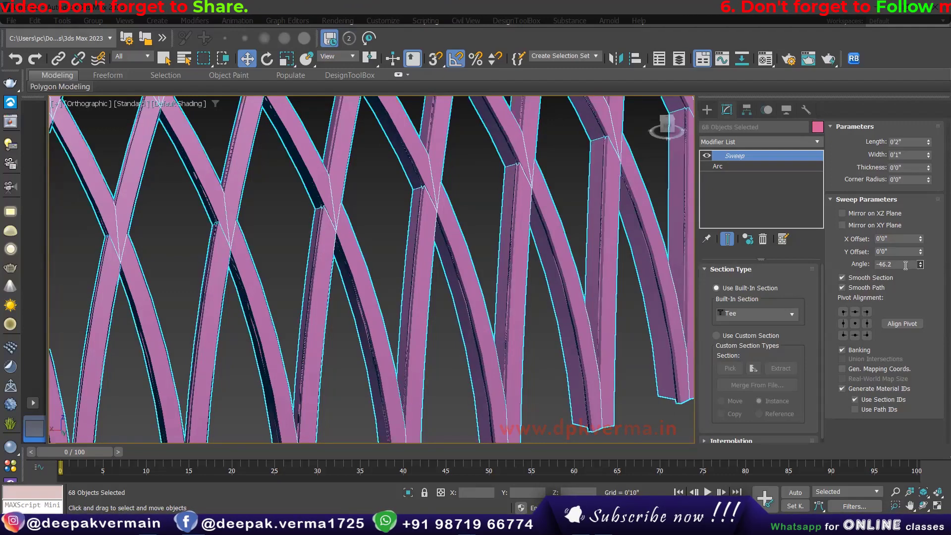
text(0)
key(Return)
scroll(454, 251, down, 3)
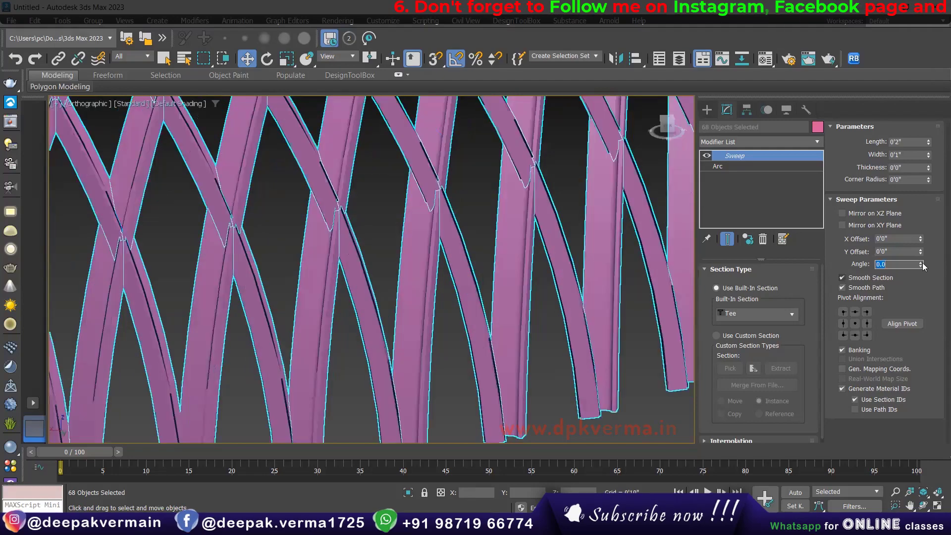
mouse_move(921, 264)
mouse_down()
mouse_move(922, 201)
mouse_move(915, 281)
mouse_move(905, 155)
mouse_move(907, 228)
mouse_up()
key(z)
key(z)
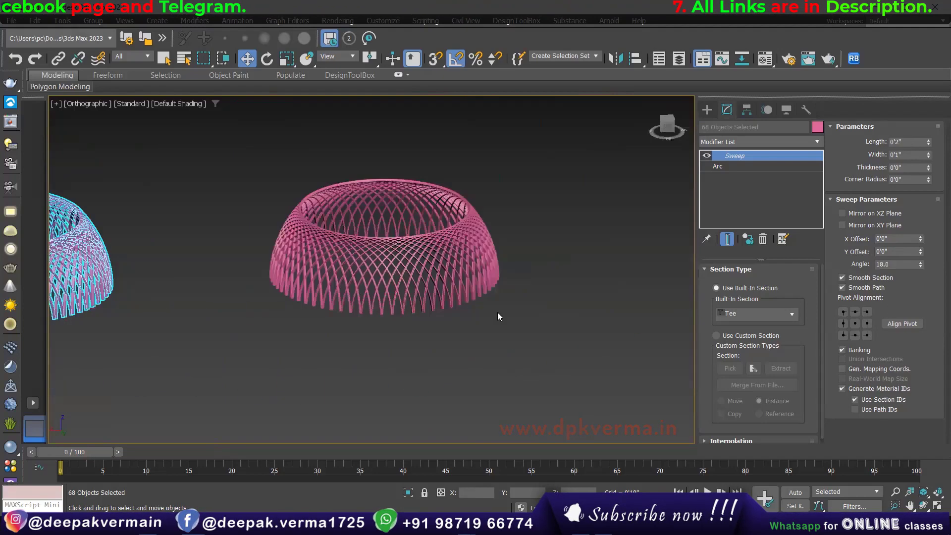
Switch another dome's rib section to Tube with Length 0'1" and Width 0'3".
click(764, 317)
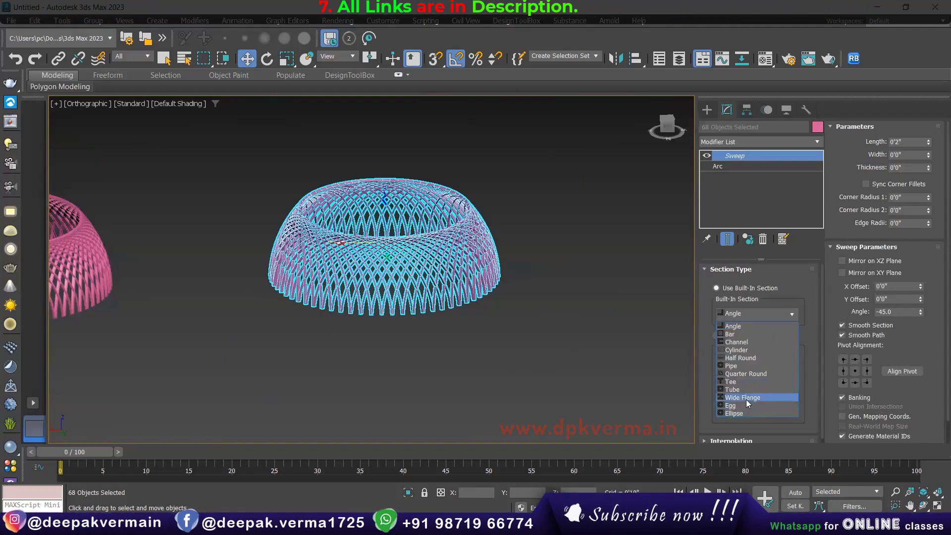
click(739, 392)
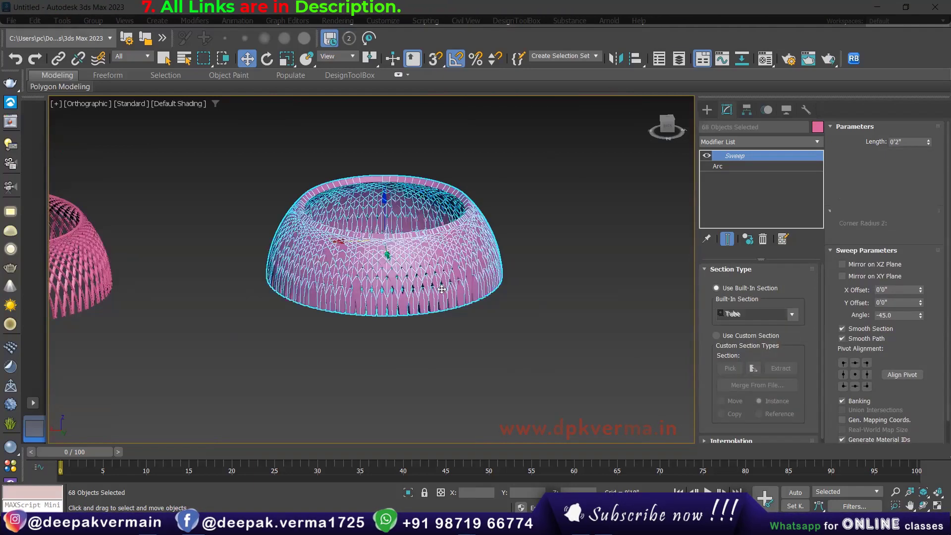
scroll(586, 318, up, 4)
scroll(586, 317, up, 2)
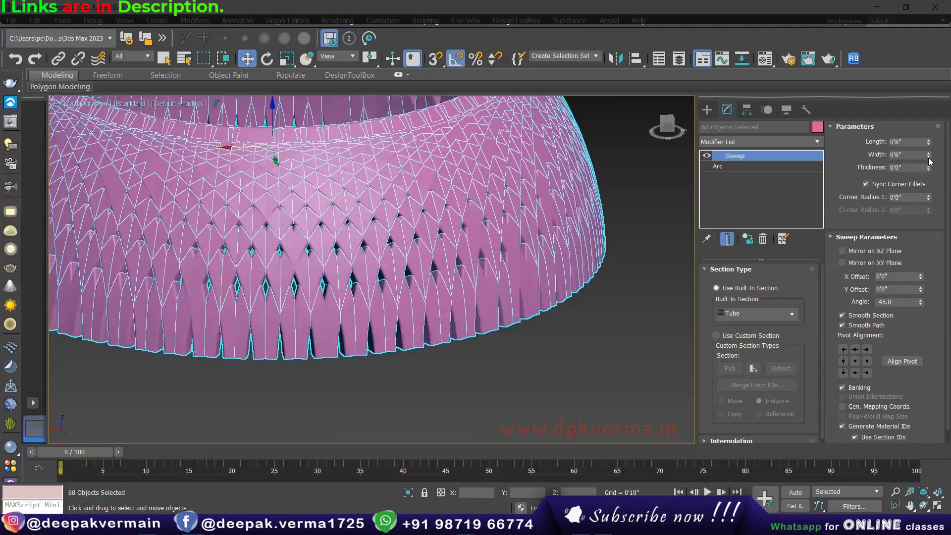
drag(929, 172, 933, 154)
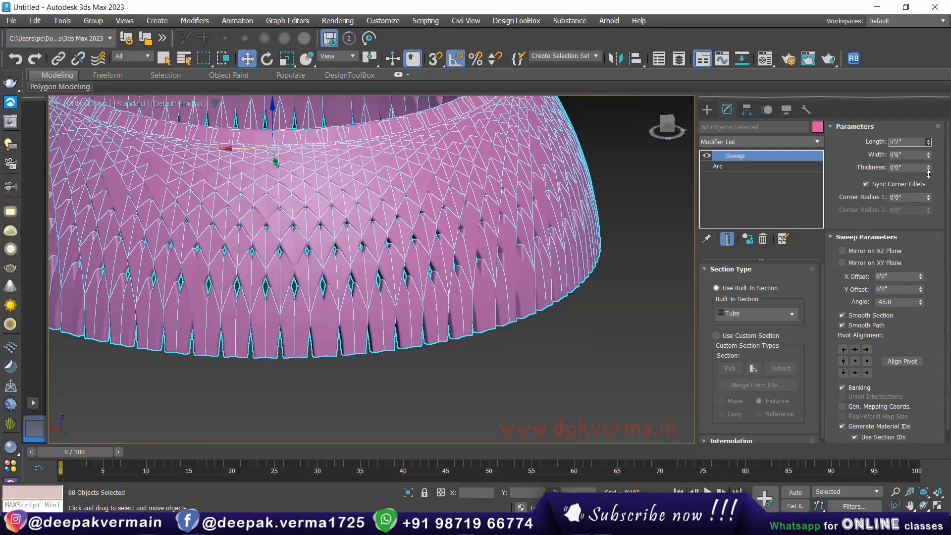
drag(923, 201, 922, 171)
text(3)
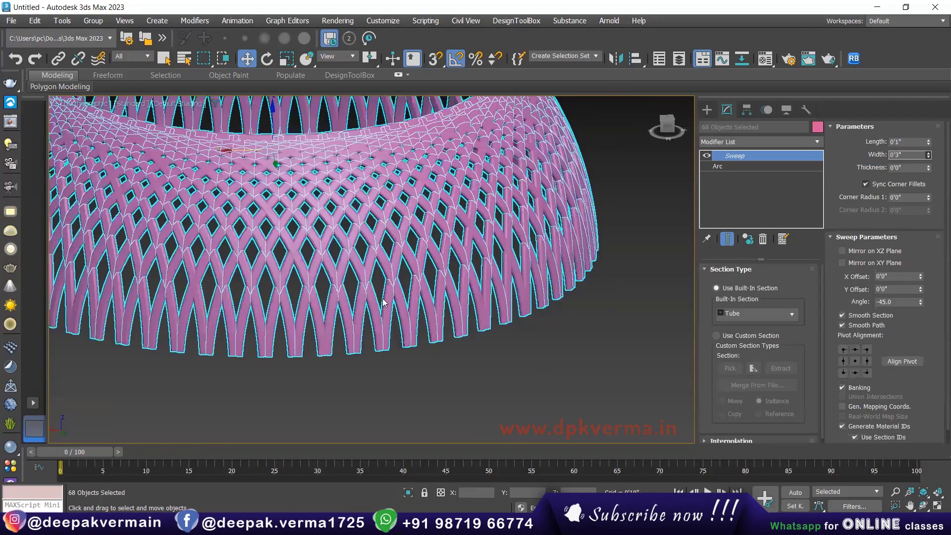
key(bracketleft)
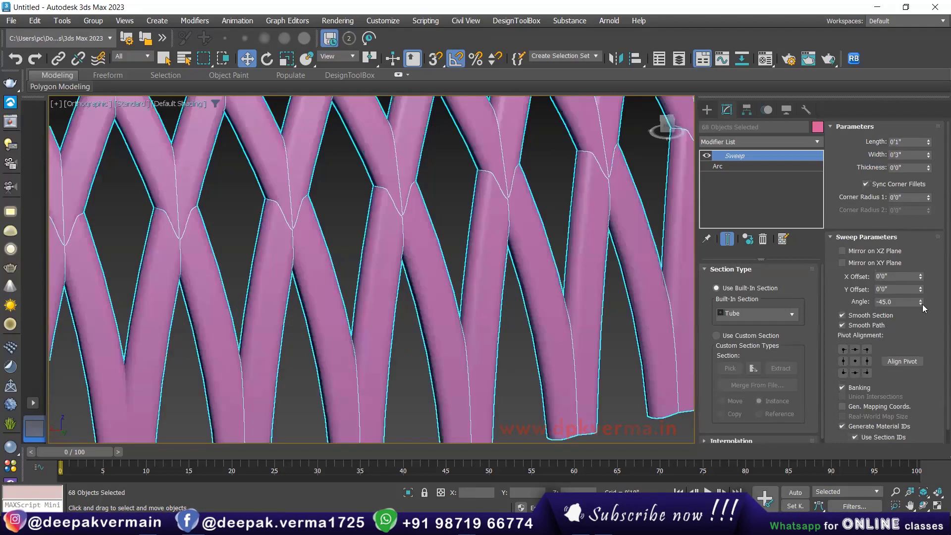
Reset the Tube section angle to 0, tweak its corner rounding, and view the lattice from above.
right_click(919, 302)
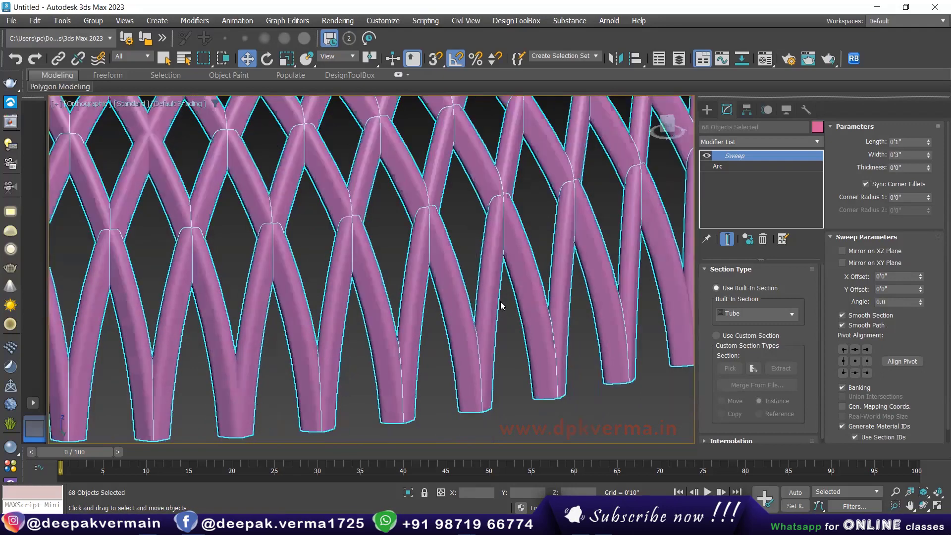
scroll(664, 281, down, 3)
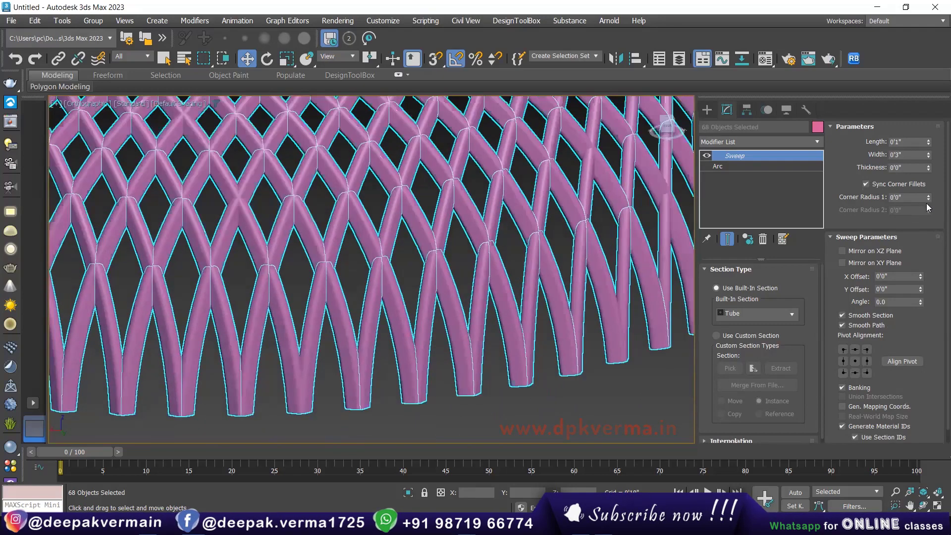
drag(927, 204, 929, 199)
scroll(465, 327, down, 3)
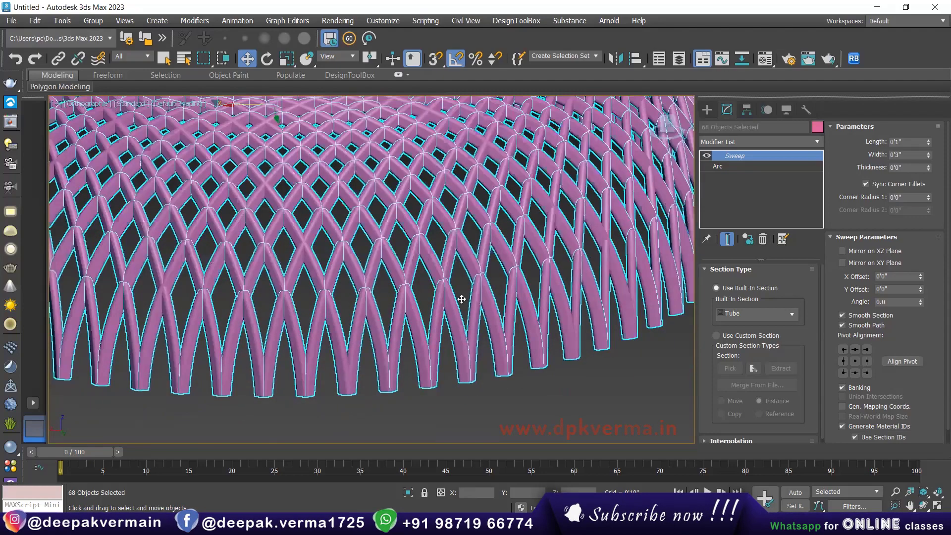
alt+middle_drag(462, 299, 462, 304)
scroll(463, 304, down, 5)
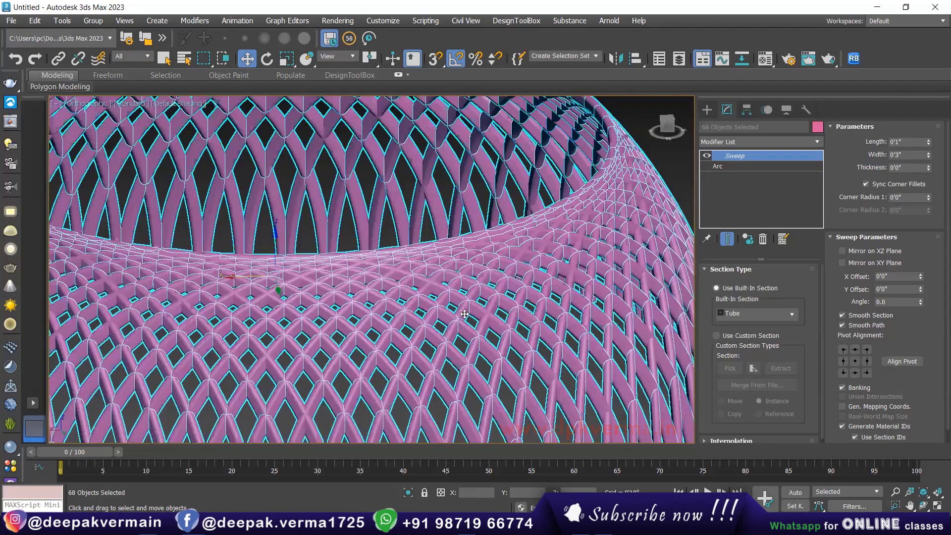
scroll(267, 332, down, 10)
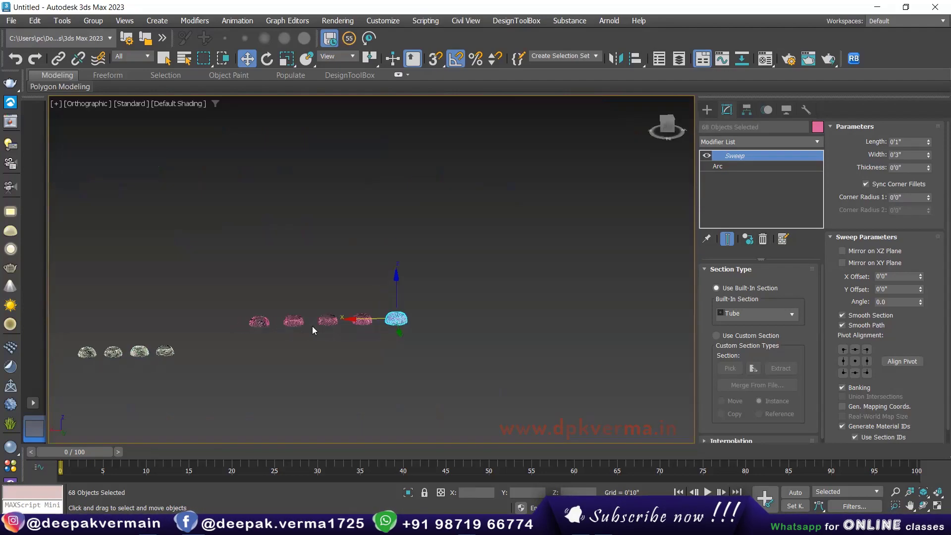
key(t)
scroll(327, 322, down, 5)
drag(383, 232, 569, 286)
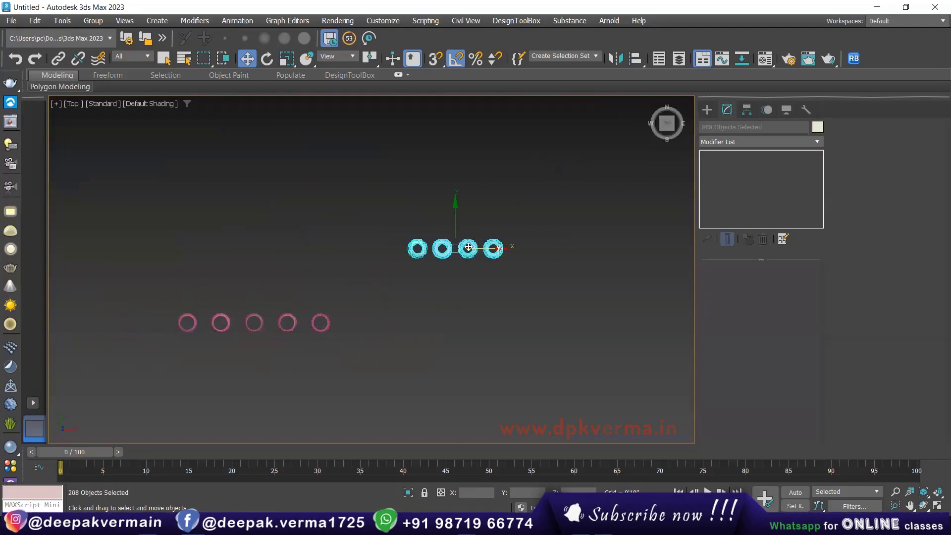
mouse_move(468, 260)
mouse_down()
mouse_move(256, 342)
mouse_move(264, 367)
mouse_up()
alt+middle_drag(264, 367, 322, 342)
scroll(334, 340, up, 5)
scroll(342, 339, up, 3)
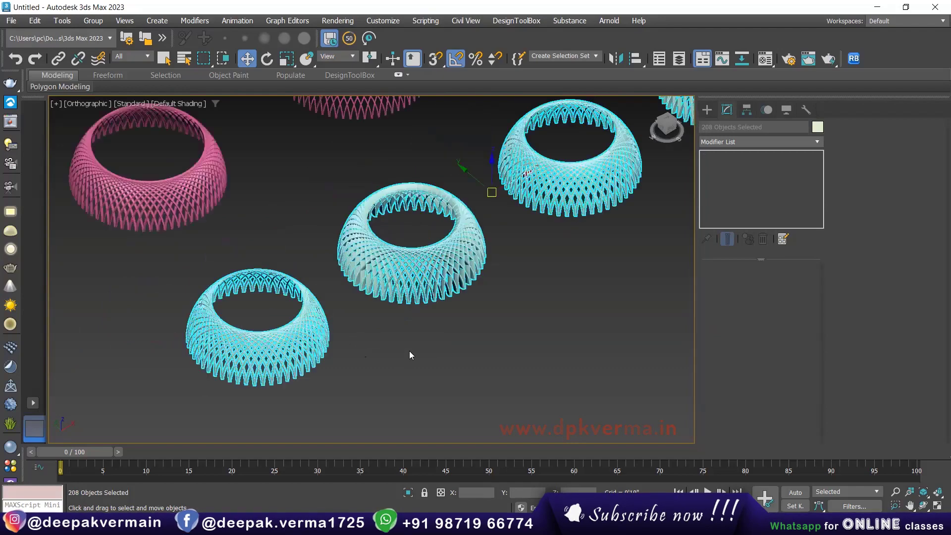
click(427, 340)
alt+middle_drag(437, 378, 406, 244)
scroll(406, 243, up, 8)
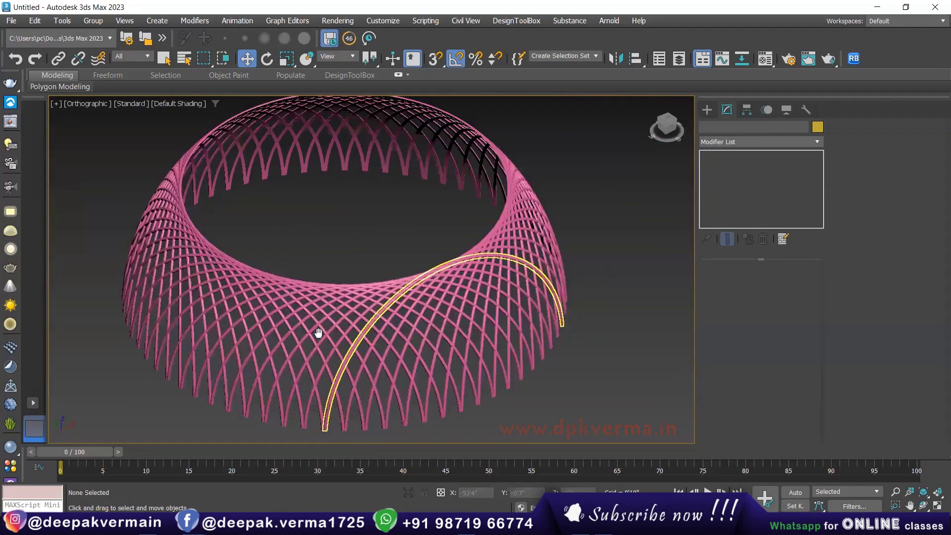
scroll(597, 220, down, 3)
alt+middle_drag(370, 326, 310, 340)
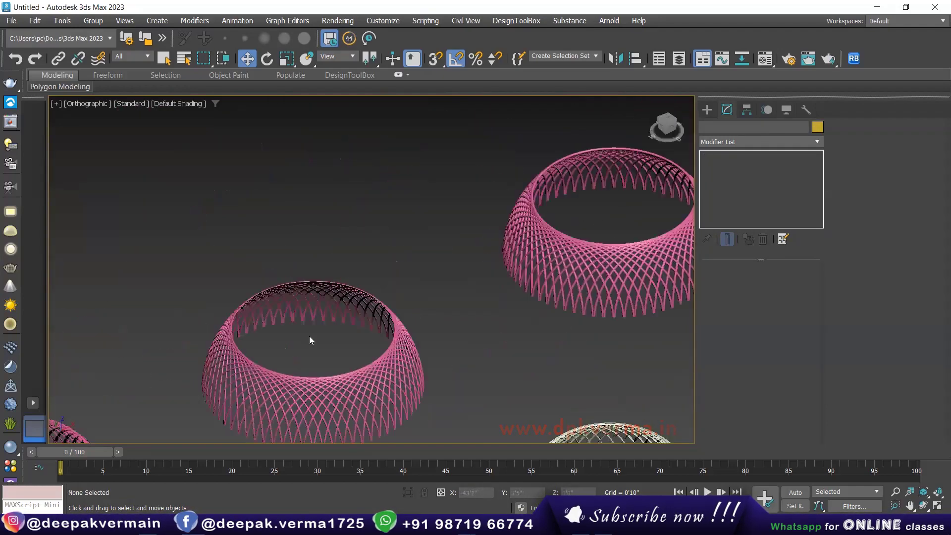
scroll(247, 322, up, 5)
scroll(477, 289, down, 4)
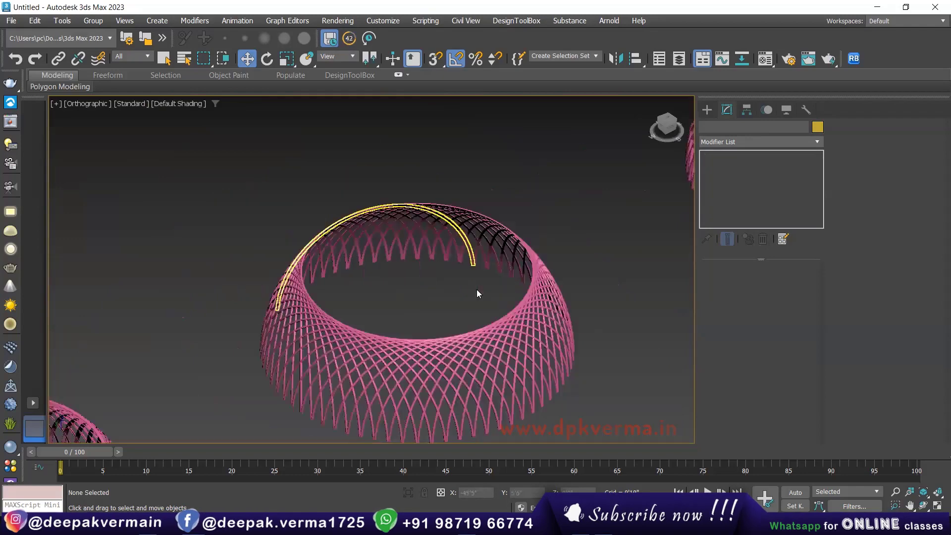
scroll(497, 271, up, 2)
mouse_move(497, 271)
alt+middle_down()
mouse_move(504, 239)
mouse_move(300, 294)
mouse_move(353, 322)
mouse_move(423, 303)
alt+middle_up()
scroll(537, 259, down, 2)
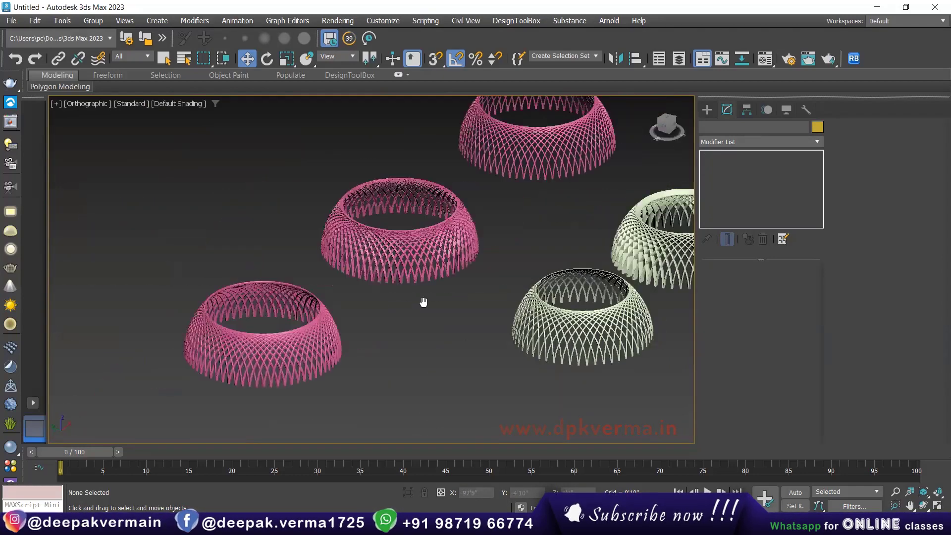
scroll(403, 293, up, 2)
scroll(257, 189, down, 2)
Rotate the middle pink dome's ribs 185° on Y into a bowl and view it from Top.
drag(257, 189, 488, 390)
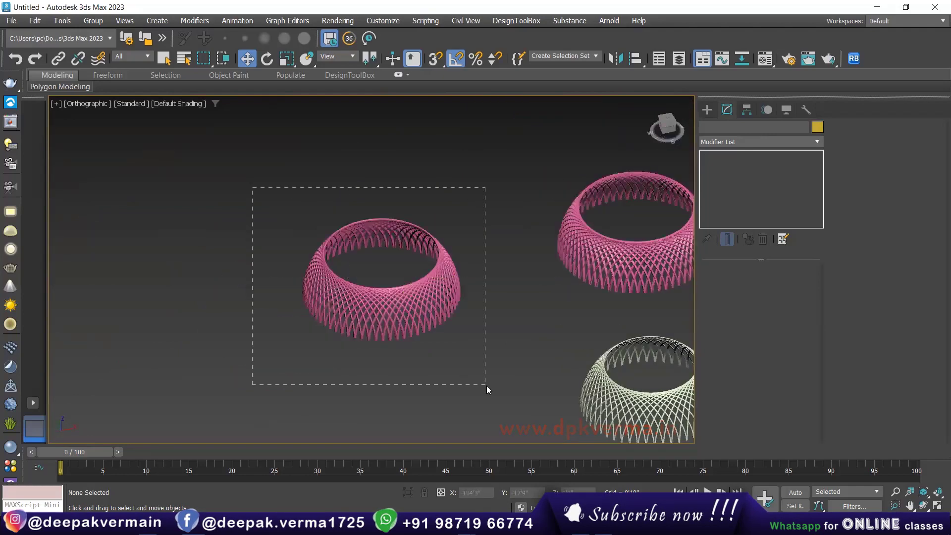
key(e)
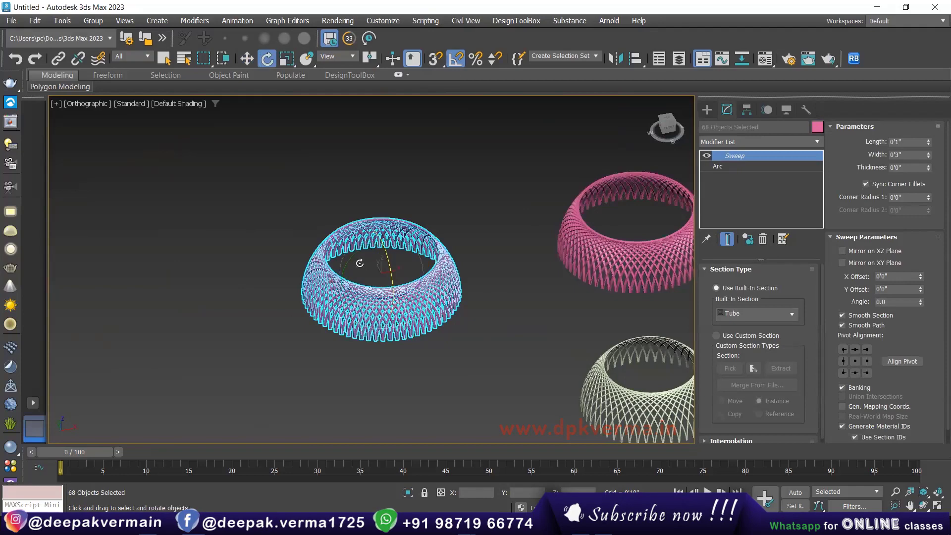
drag(373, 247, 466, 238)
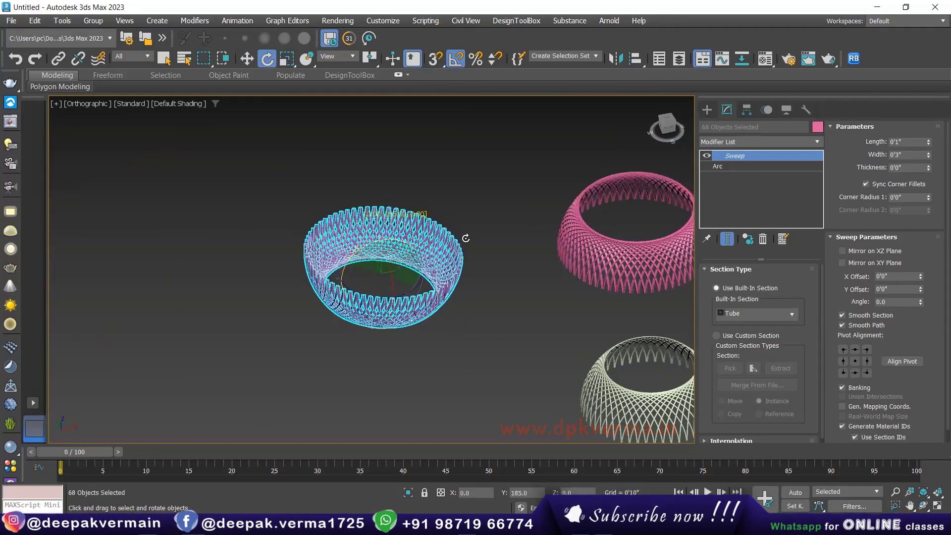
alt+middle_drag(453, 241, 435, 290)
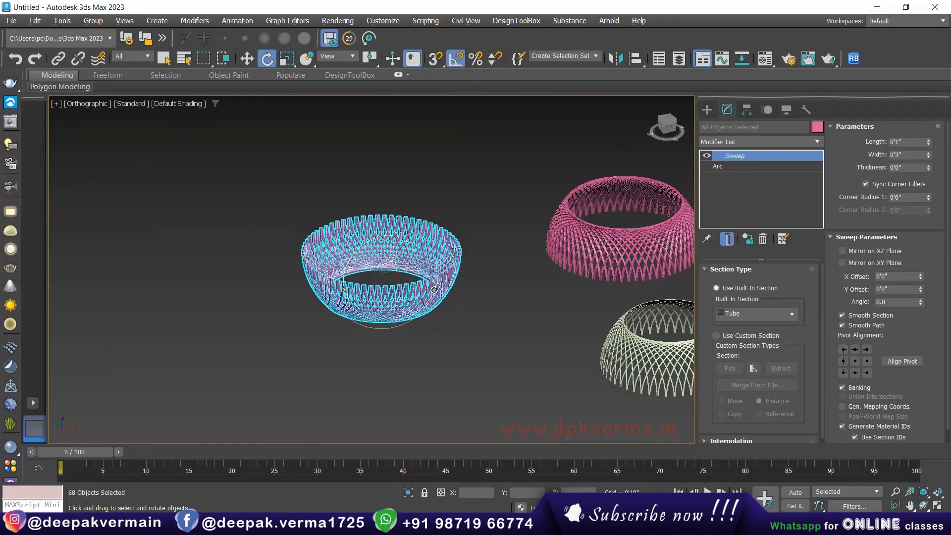
key(t)
scroll(315, 319, down, 3)
scroll(257, 315, down, 2)
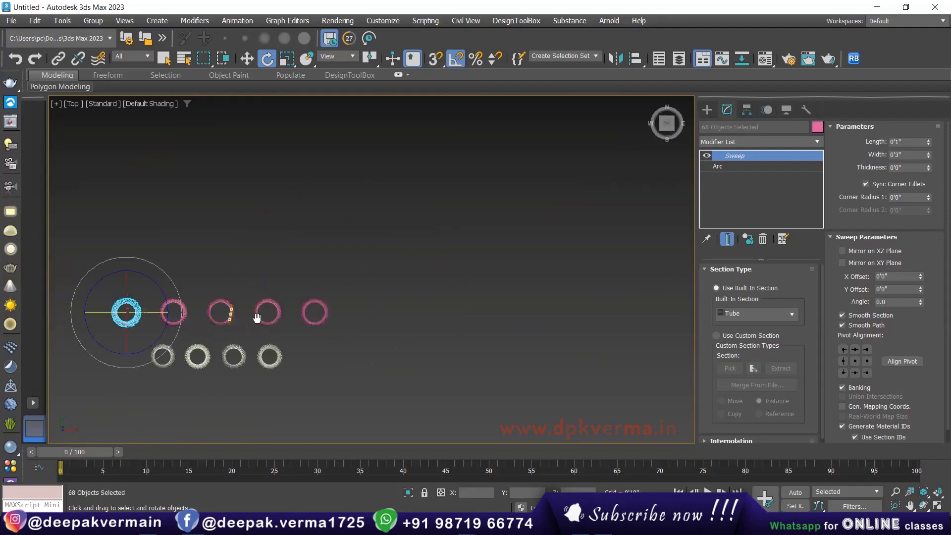
scroll(320, 322, up, 4)
scroll(463, 300, up, 2)
scroll(406, 299, up, 3)
Create a flat Standard Primitives cylinder inside the bowl's ring opening.
click(406, 299)
scroll(406, 300, down, 2)
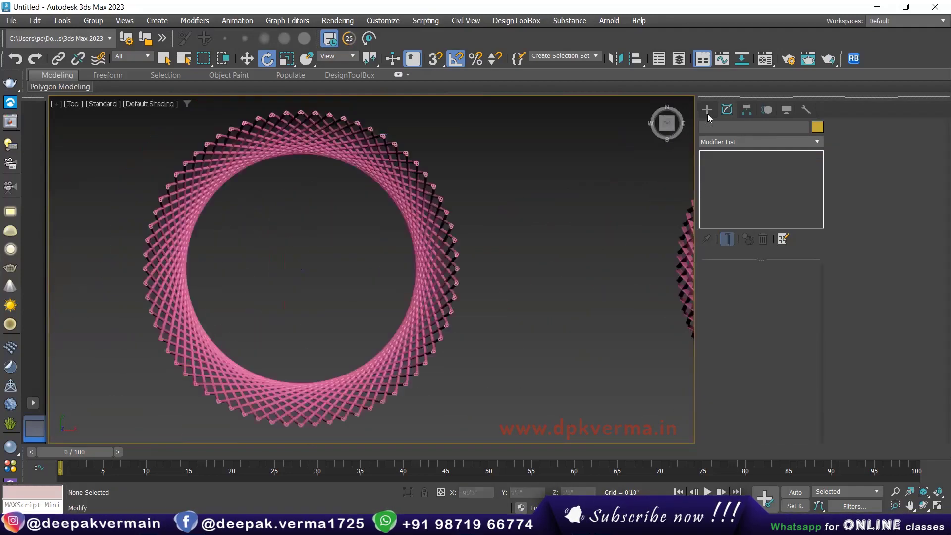
click(707, 109)
click(733, 219)
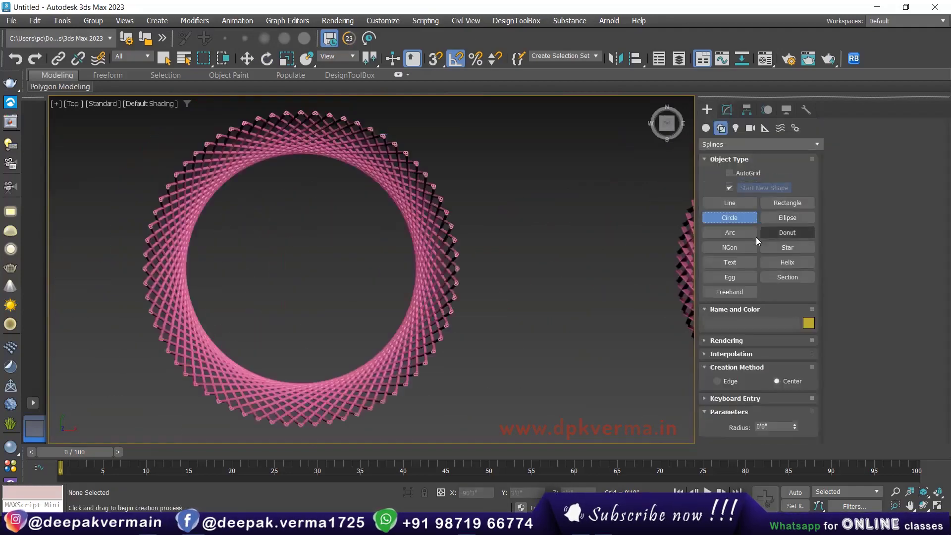
click(706, 128)
click(731, 220)
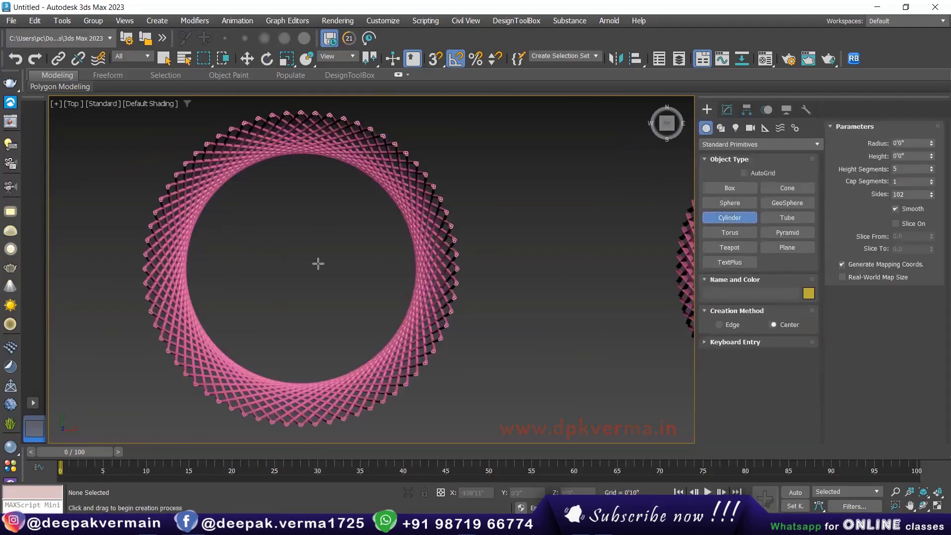
mouse_move(305, 270)
mouse_down()
mouse_move(340, 303)
mouse_move(401, 325)
mouse_up()
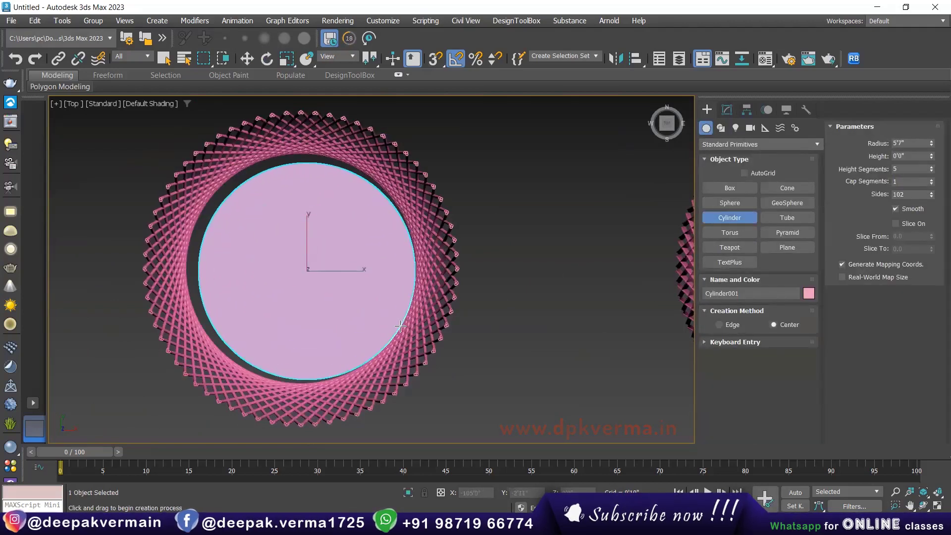
right_click(382, 317)
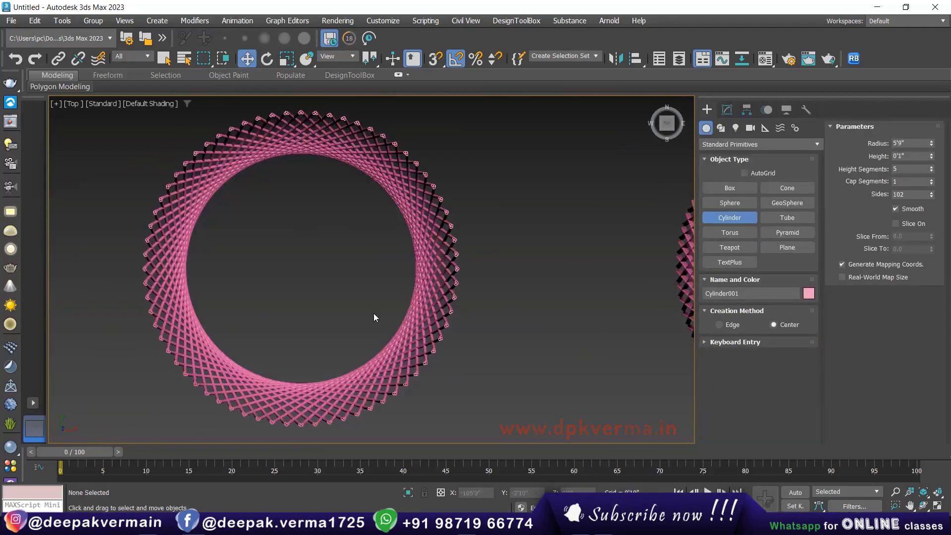
click(728, 218)
drag(296, 262, 389, 332)
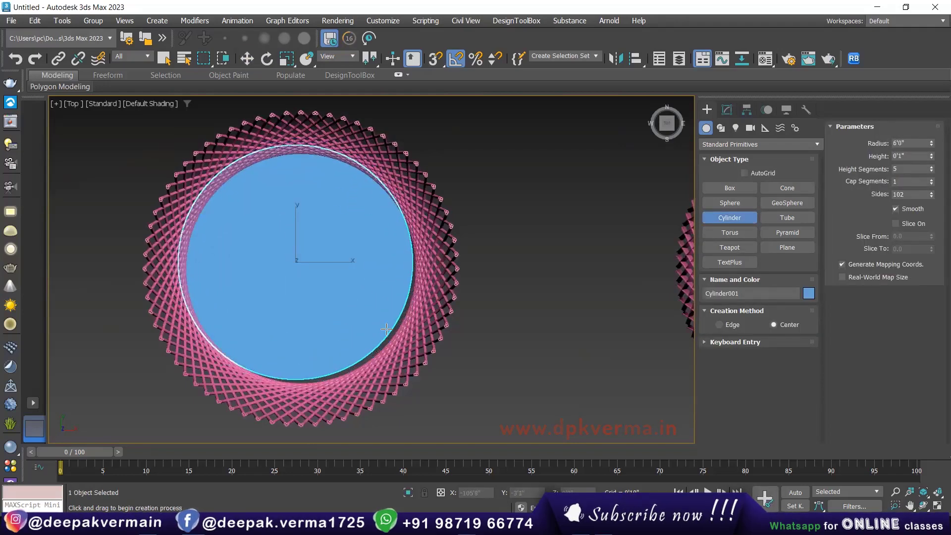
right_click(387, 330)
Centre the cylinder within the ring and set its radius to 5'10".
drag(298, 264, 301, 270)
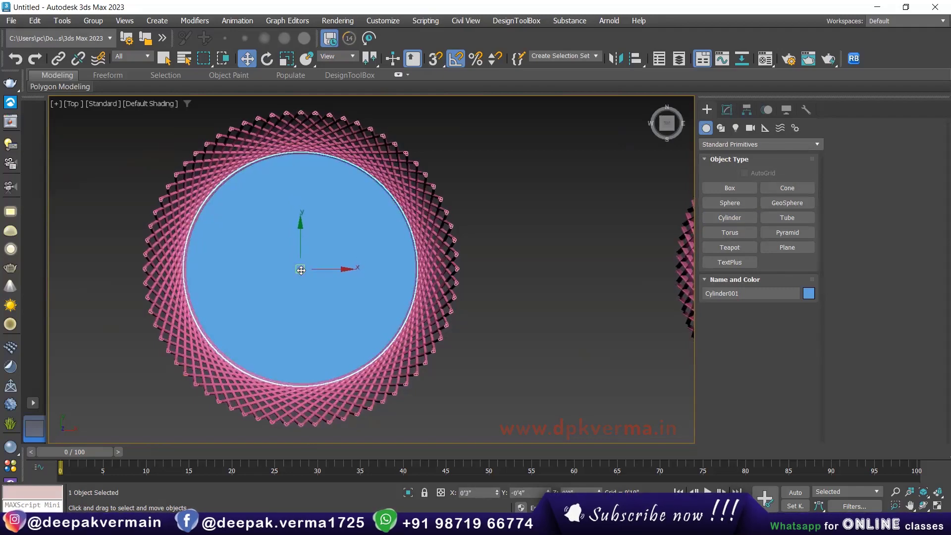
scroll(356, 270, down, 3)
scroll(317, 298, up, 3)
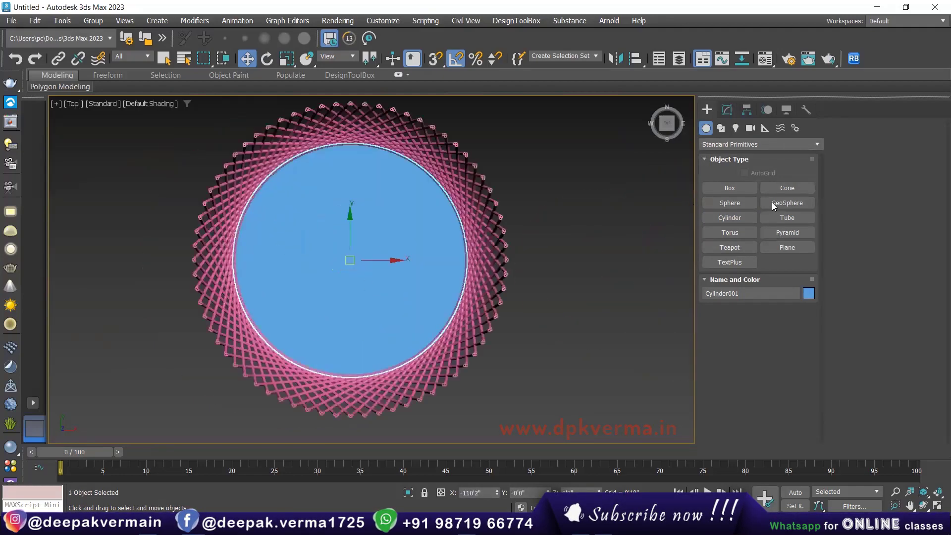
click(726, 110)
click(805, 289)
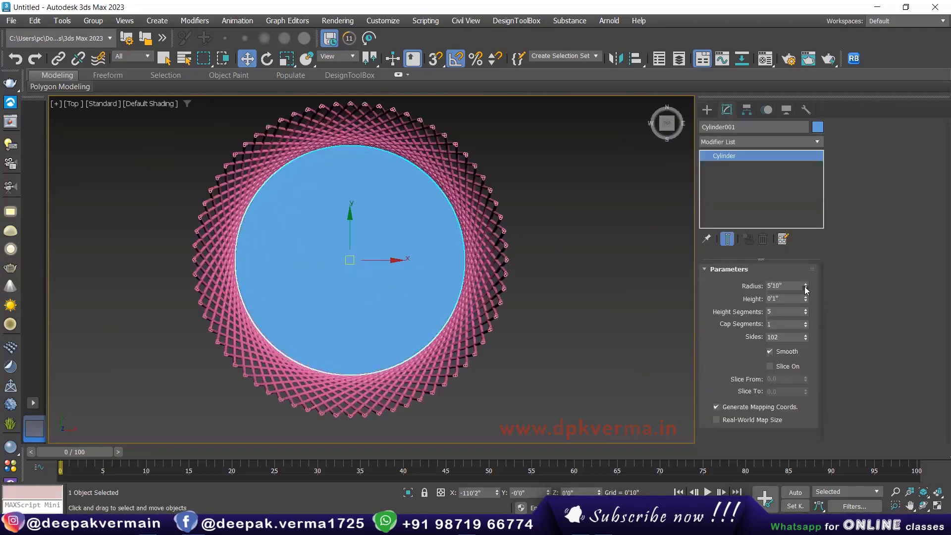
click(806, 289)
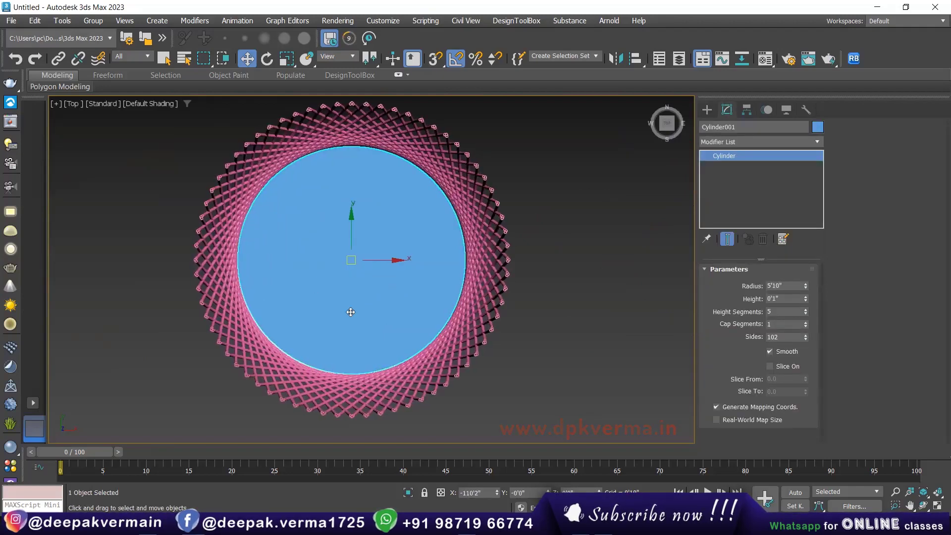
In Front view, move the cylinder up to sit at the bowl's bottom.
key(f)
scroll(335, 319, down, 3)
key(z)
scroll(332, 330, down, 3)
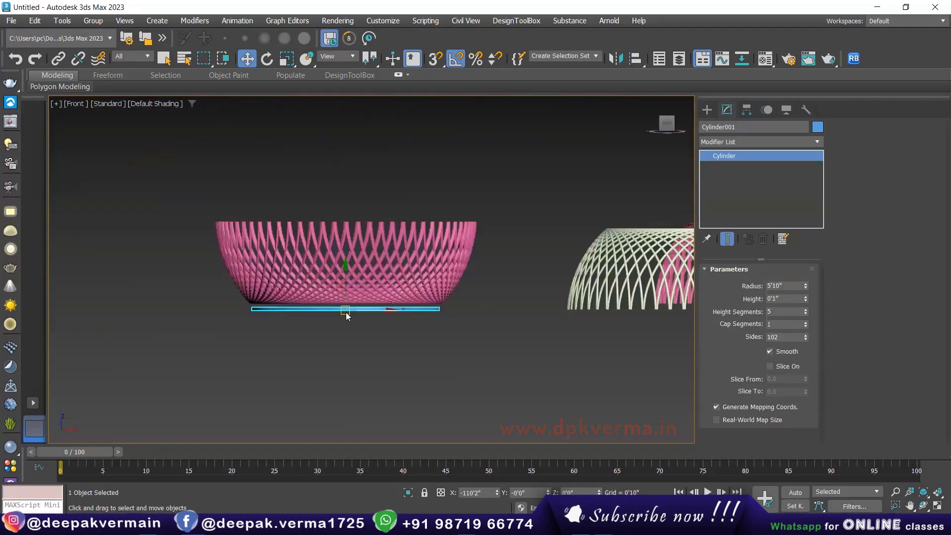
scroll(347, 314, up, 4)
drag(344, 291, 344, 256)
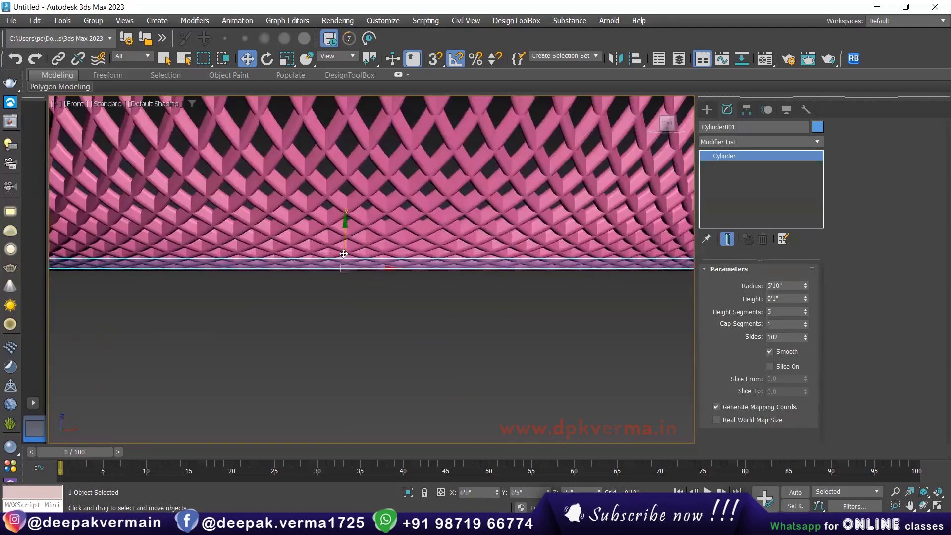
Make the base cylinder pink and check the whole bowl from above.
click(817, 126)
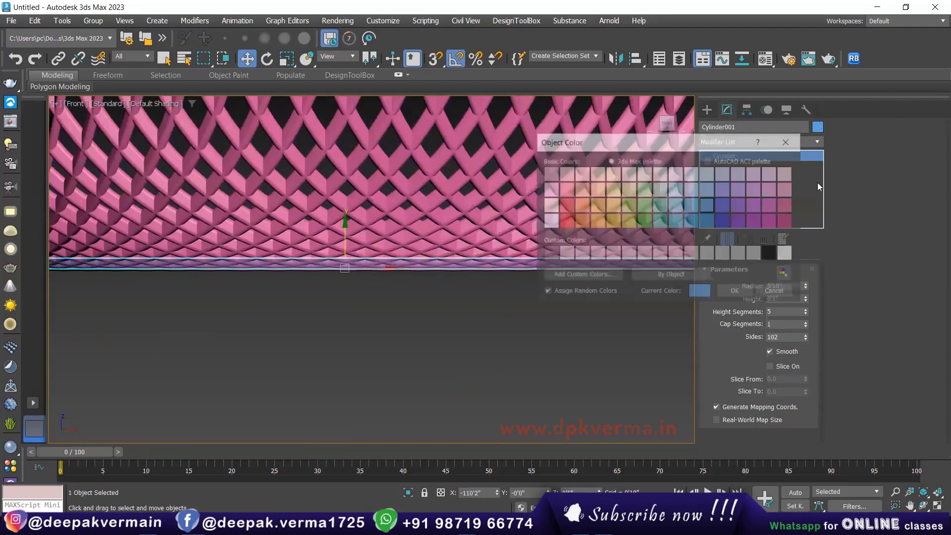
click(778, 225)
click(727, 293)
click(499, 319)
scroll(499, 317, down, 2)
mouse_move(498, 316)
alt+middle_down()
mouse_move(545, 359)
mouse_move(525, 312)
alt+middle_up()
click(525, 312)
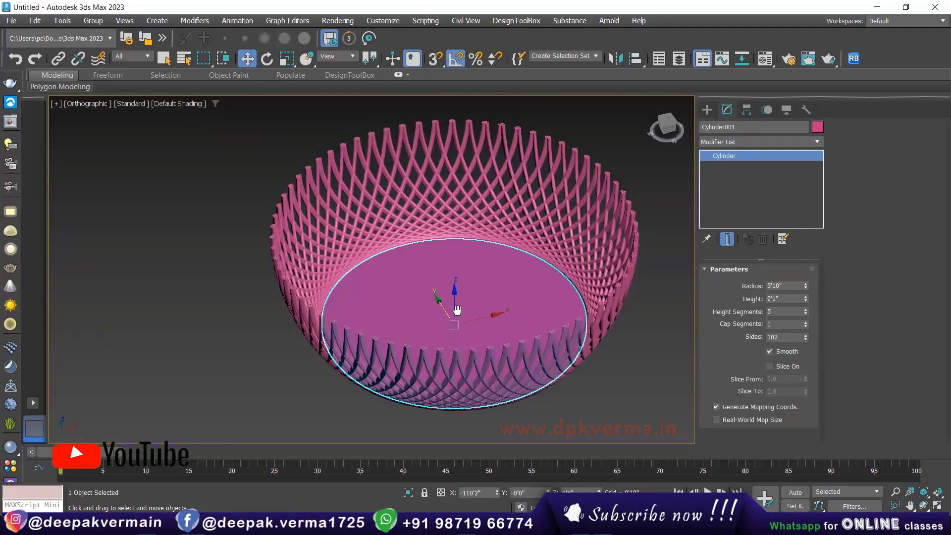
scroll(455, 320, down, 2)
alt+middle_drag(455, 321, 488, 327)
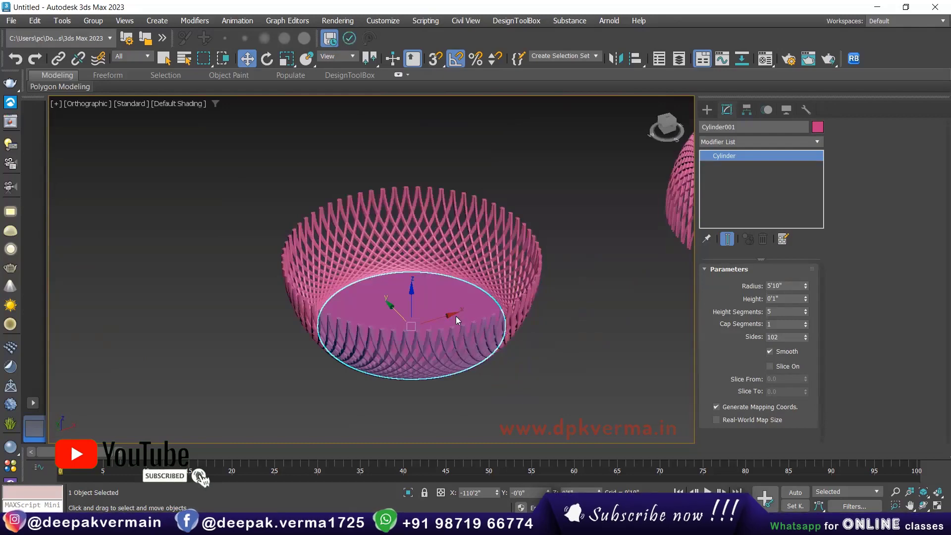
scroll(421, 311, up, 3)
scroll(421, 311, down, 1)
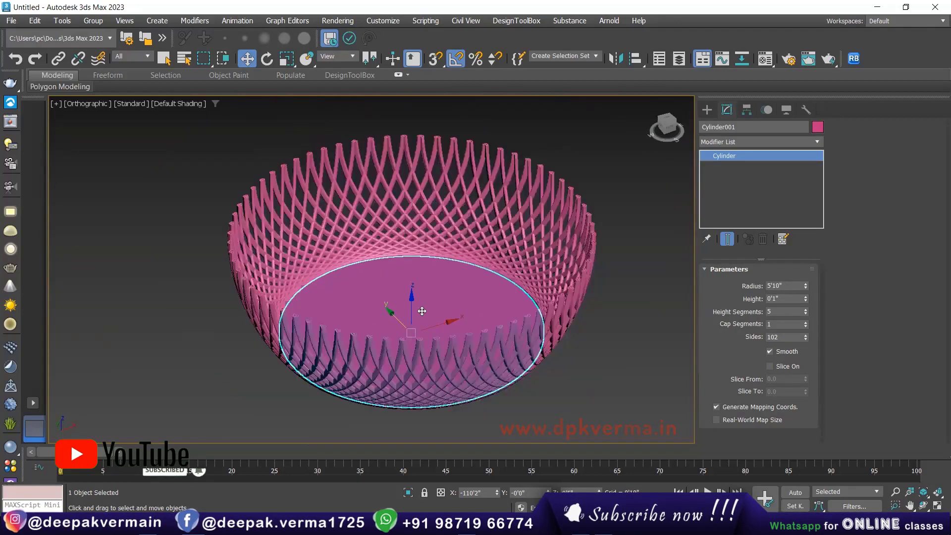
scroll(512, 343, down, 2)
scroll(318, 270, down, 2)
scroll(318, 270, down, 2)
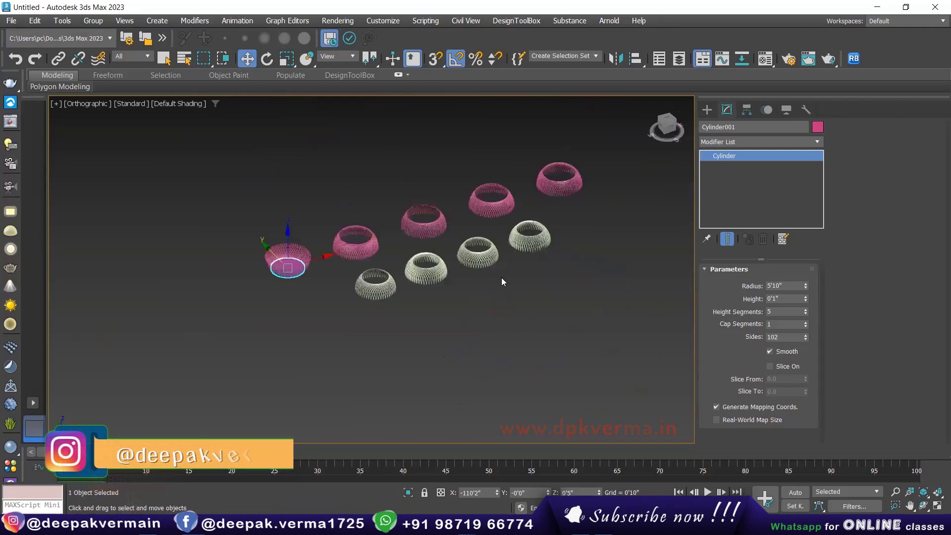
scroll(445, 278, up, 1)
scroll(329, 314, up, 2)
scroll(302, 311, up, 3)
scroll(306, 313, up, 2)
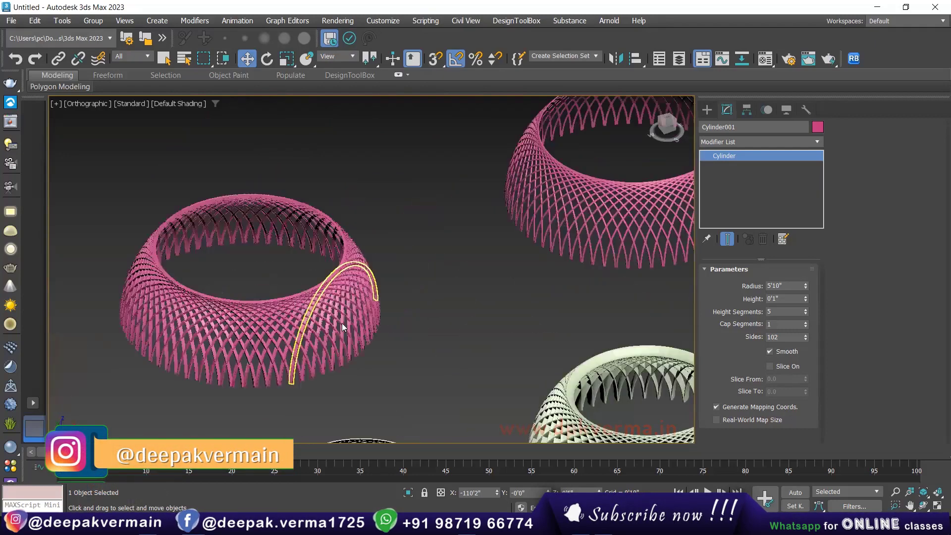
key(z)
scroll(331, 311, up, 2)
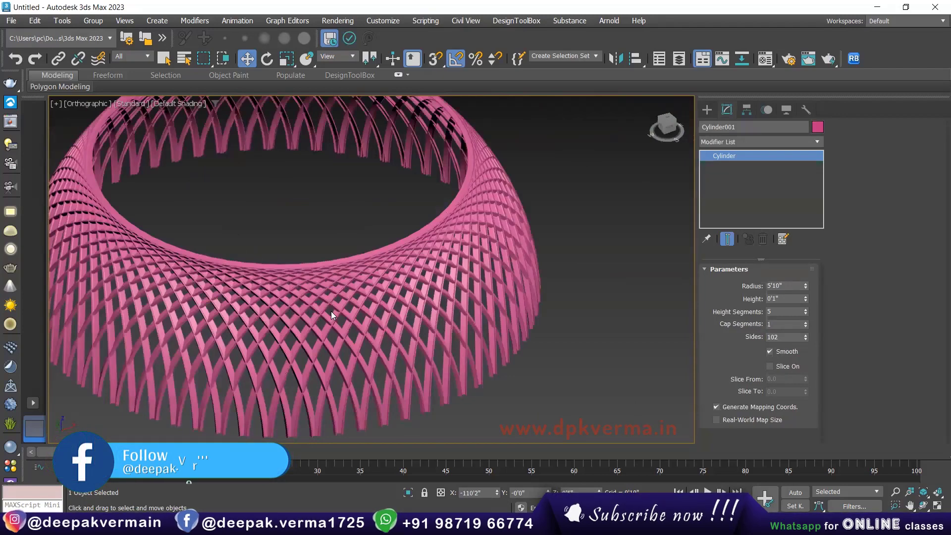
scroll(362, 318, down, 2)
scroll(361, 323, down, 4)
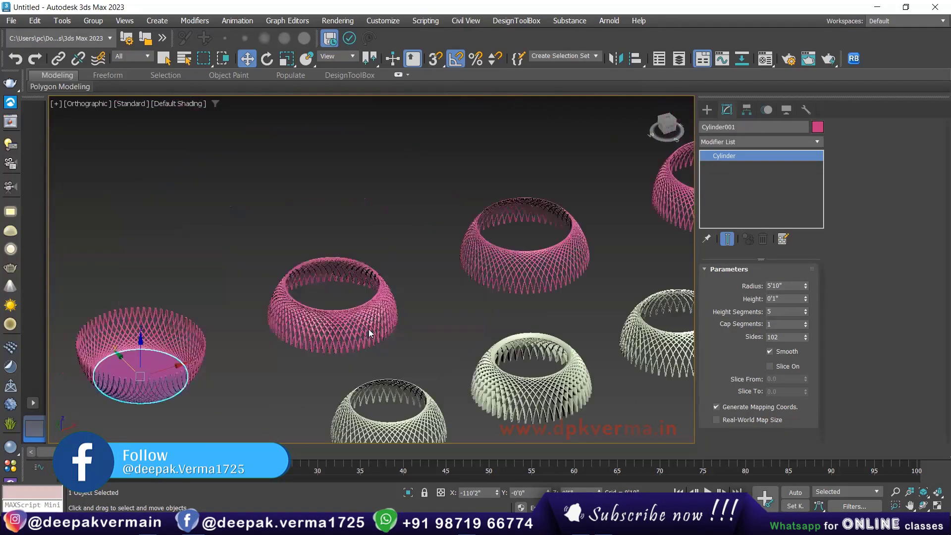
scroll(432, 326, down, 1)
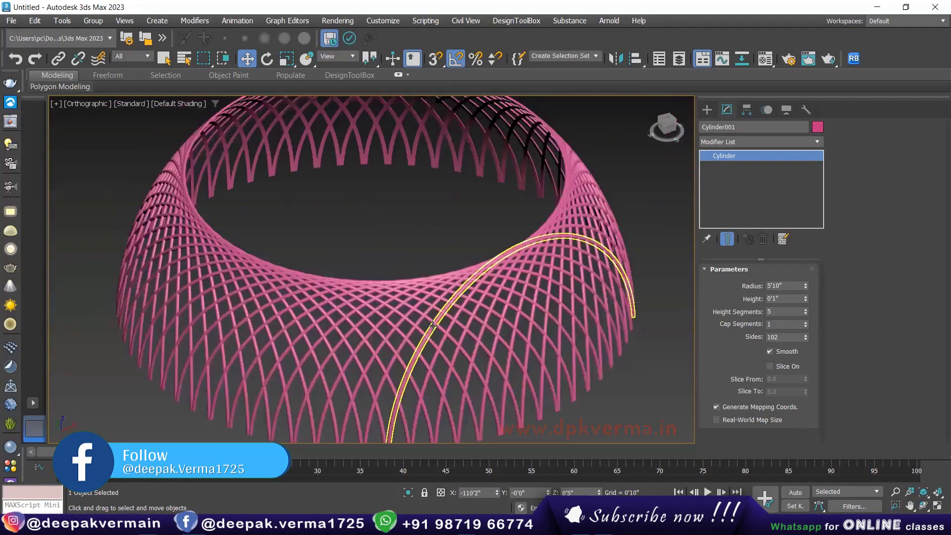
scroll(432, 326, down, 1)
scroll(432, 326, up, 1)
scroll(433, 325, down, 2)
scroll(433, 326, down, 2)
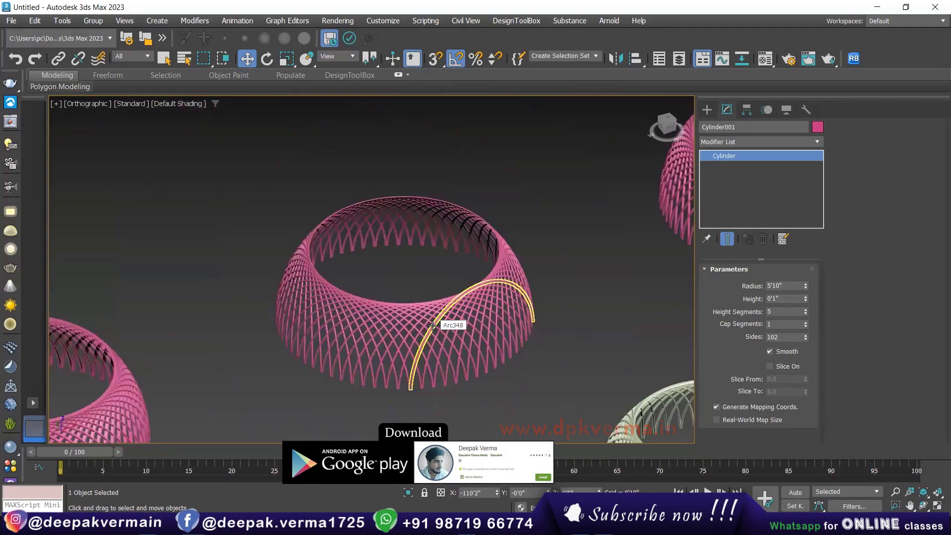